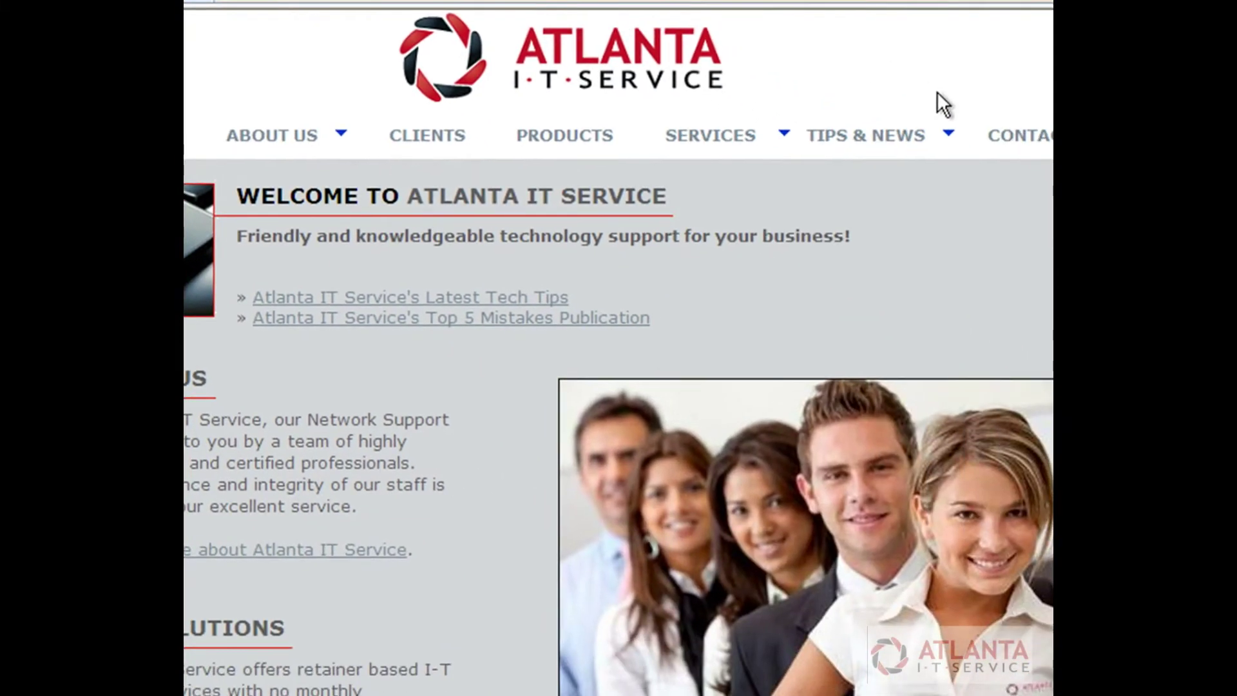
Open the Outlook Archive article from the Tech Tips section of the Atlanta IT Service website.
mouse_move(964, 147)
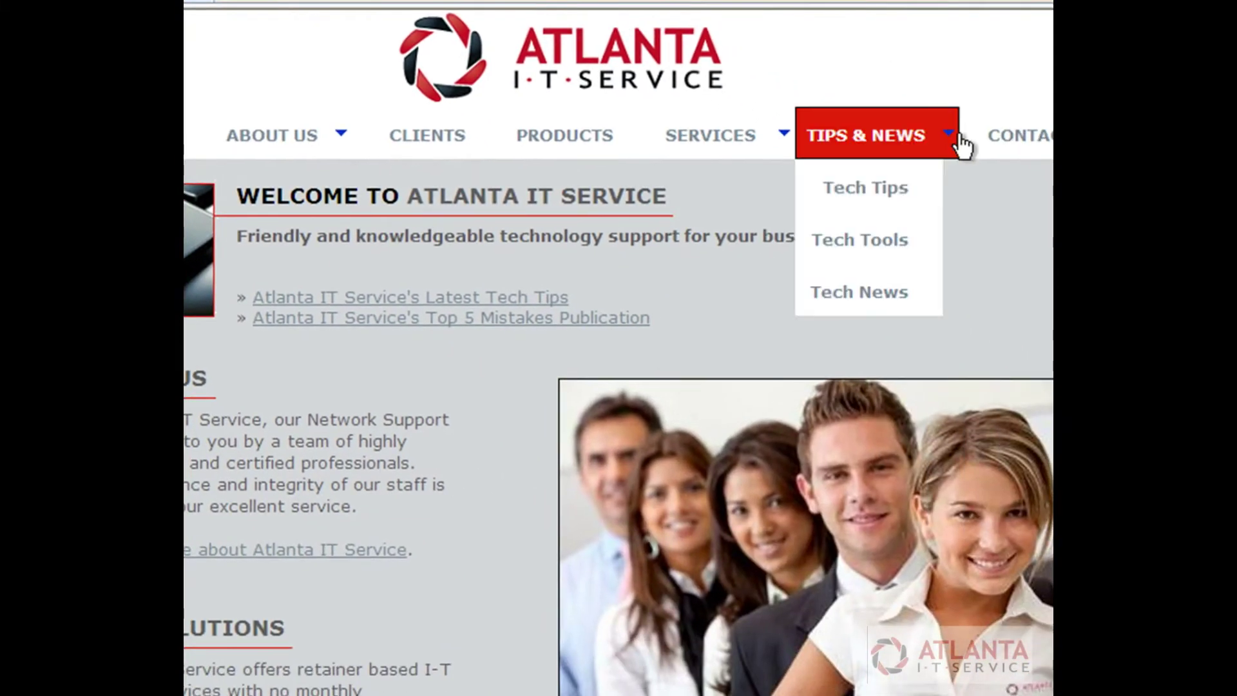
click(921, 204)
scroll(786, 206, down, 6)
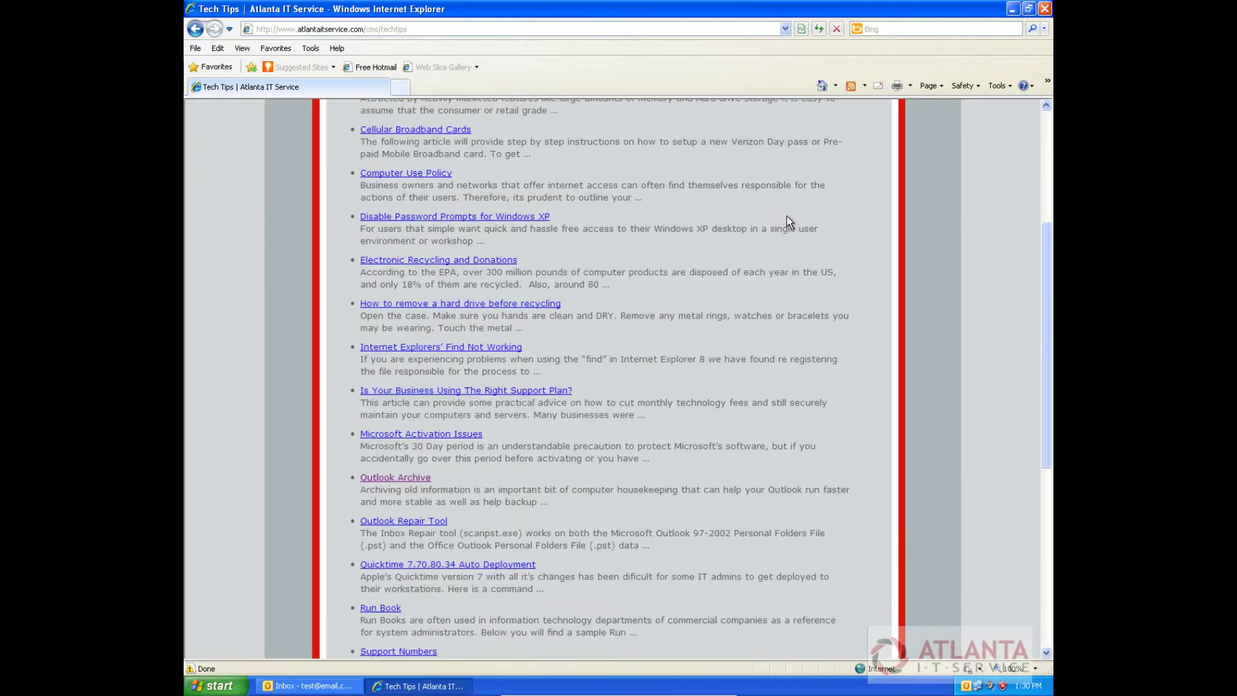
click(429, 310)
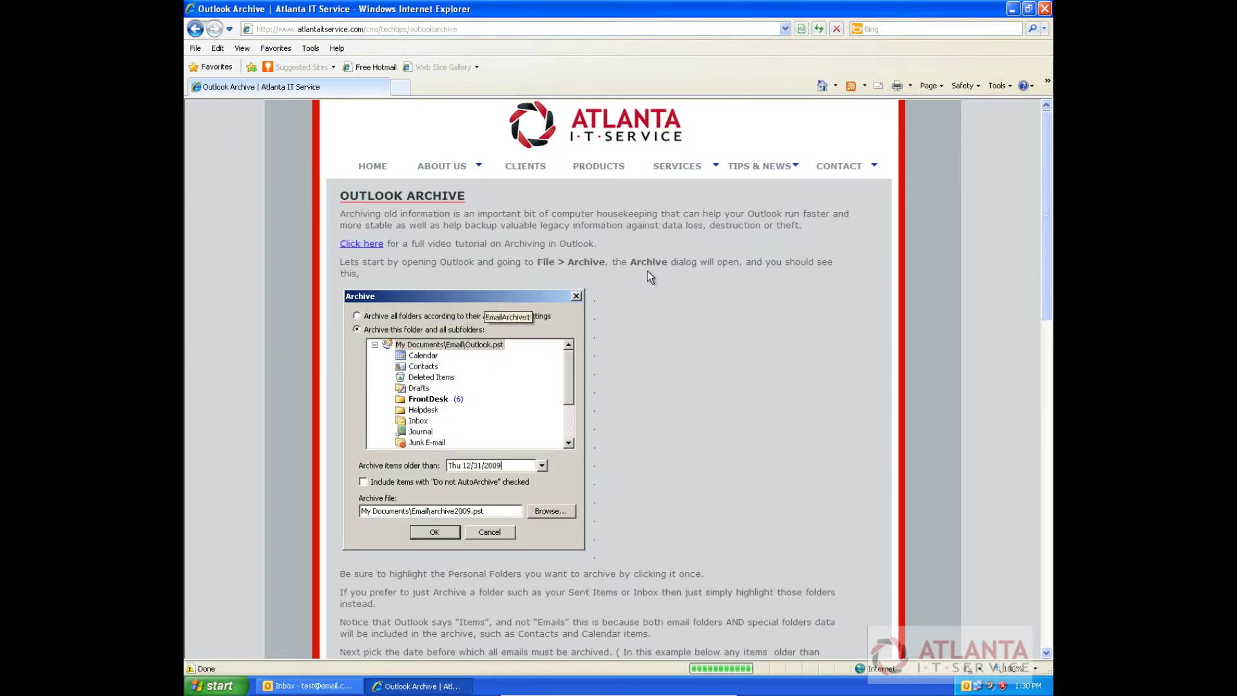
mouse_move(1043, 194)
mouse_down()
mouse_move(1051, 525)
mouse_move(1052, 187)
mouse_up()
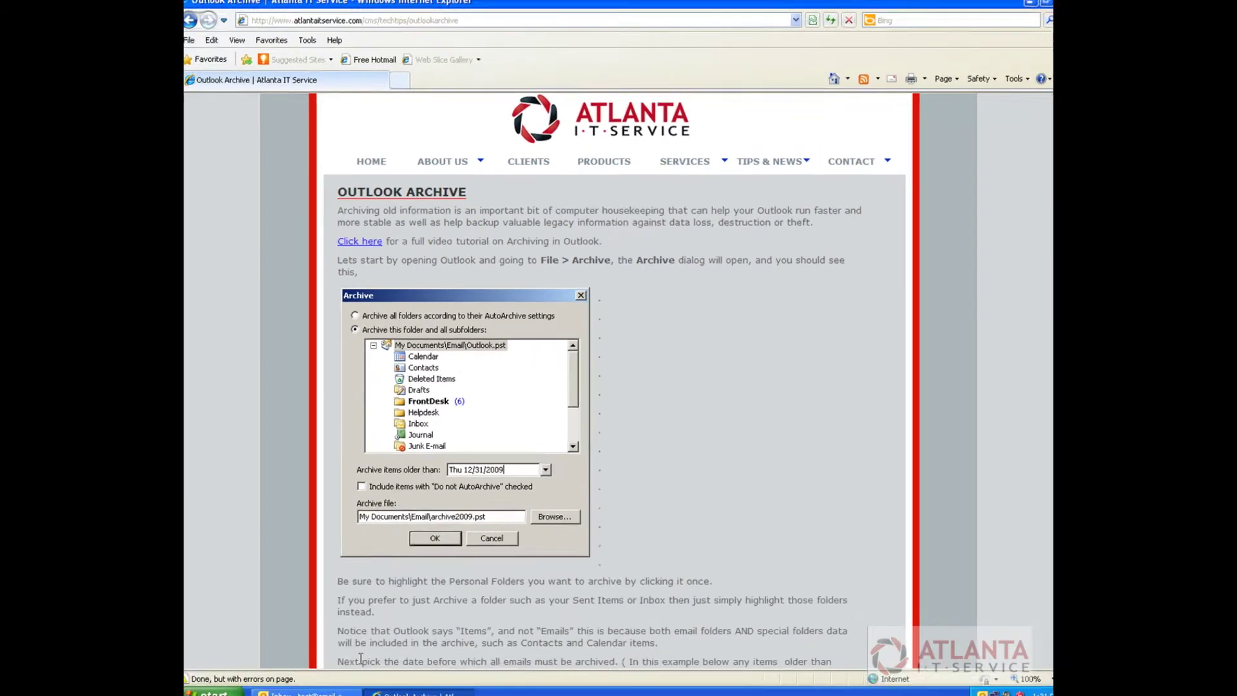
Switch to Microsoft Outlook, browse the inbox and check the account mailbox's total folder size in its data file properties.
click(351, 694)
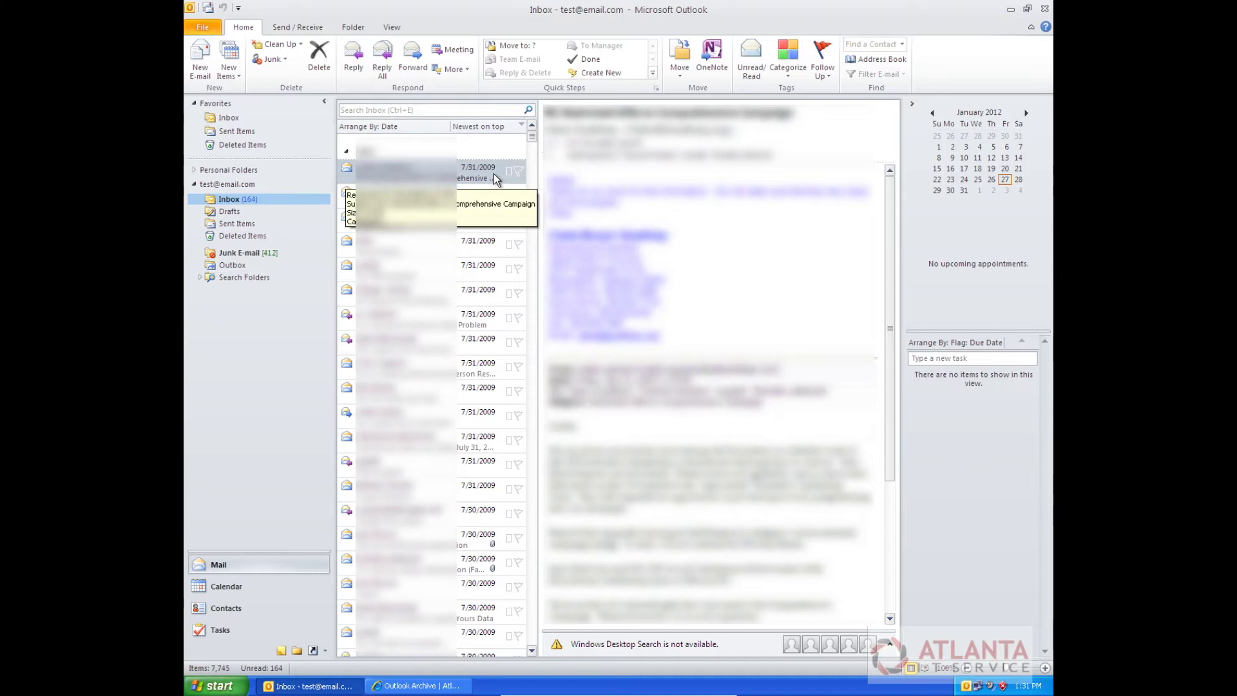
drag(534, 144, 509, 641)
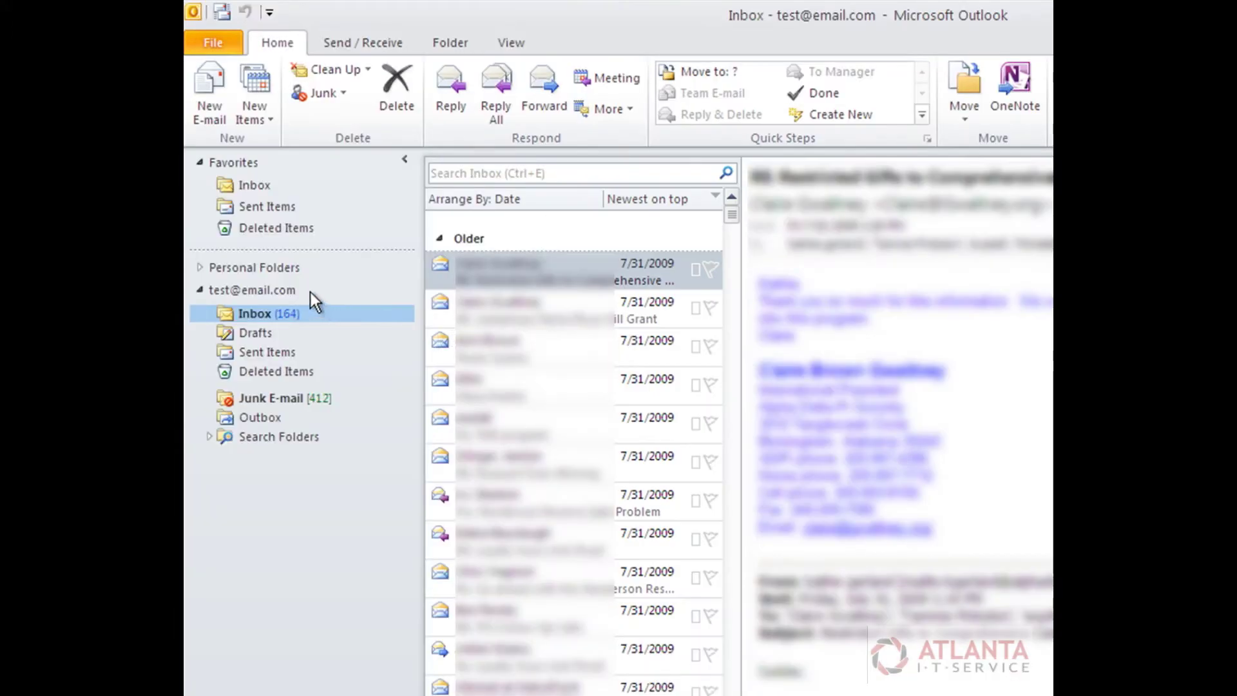
click(264, 185)
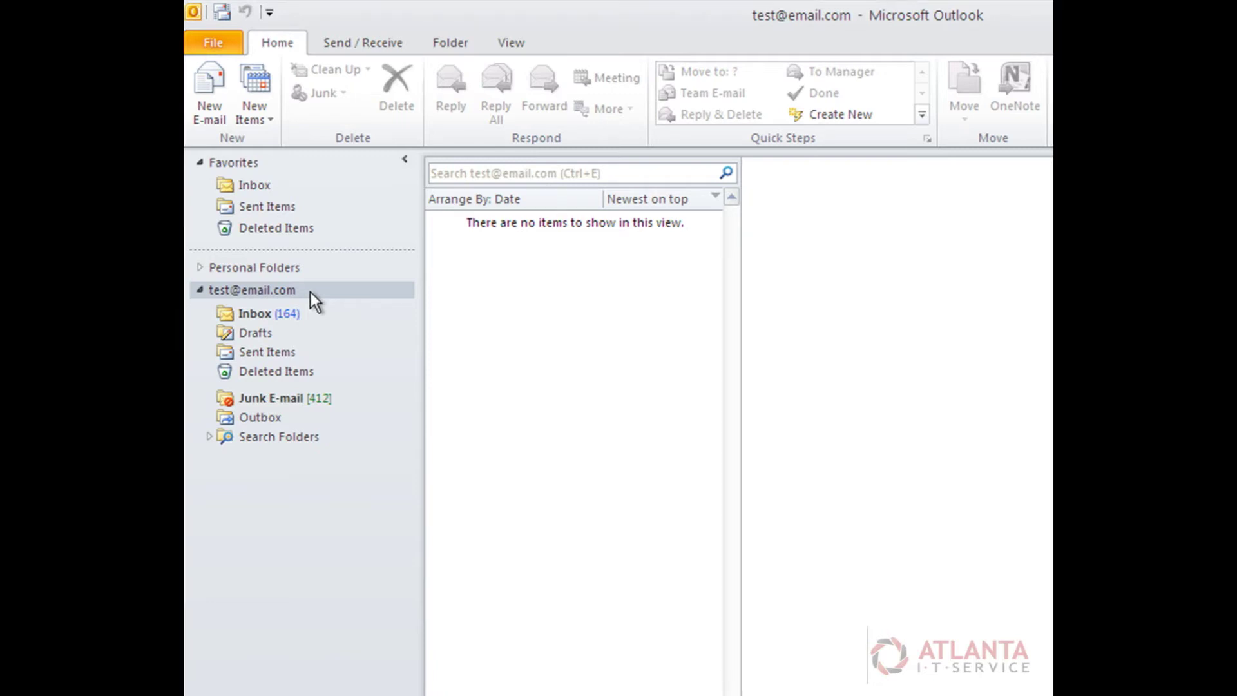
right_click(311, 291)
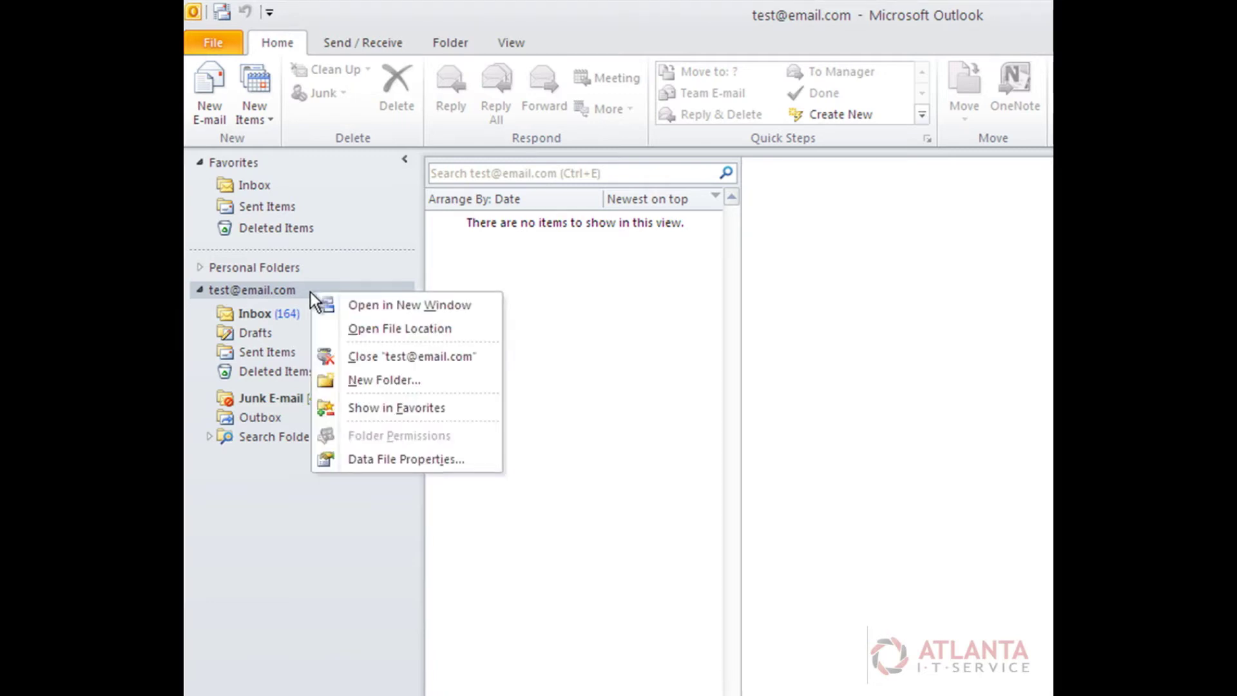
click(491, 458)
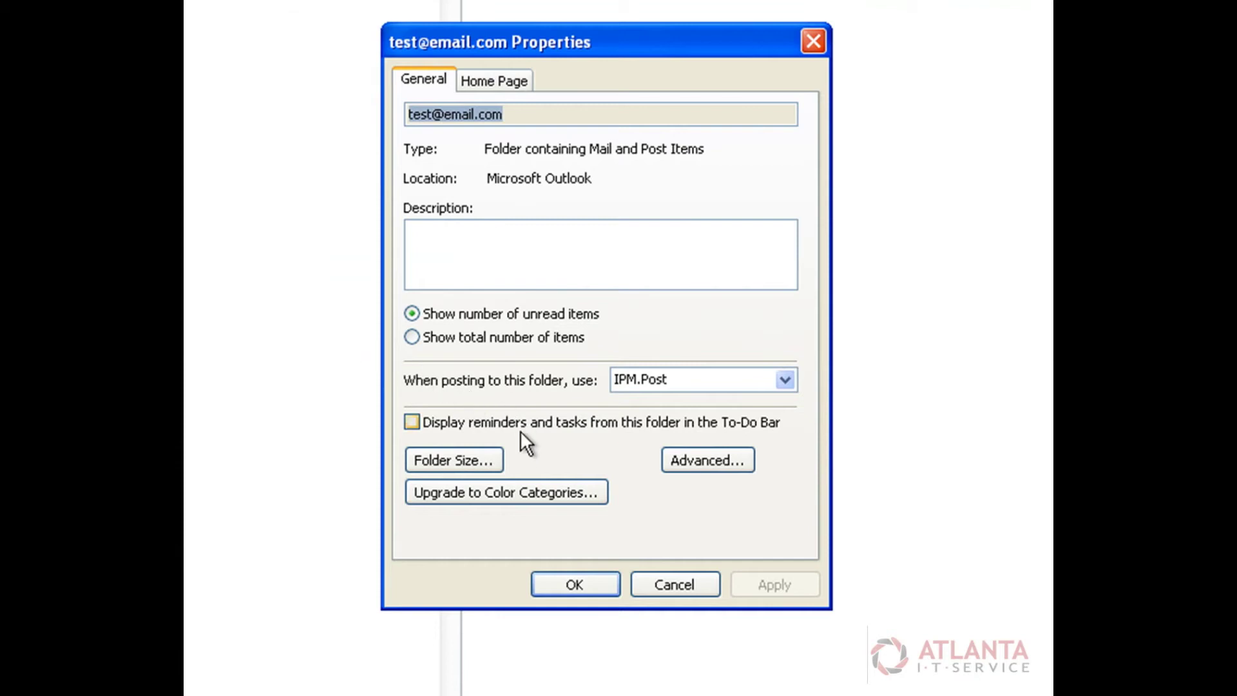
click(497, 465)
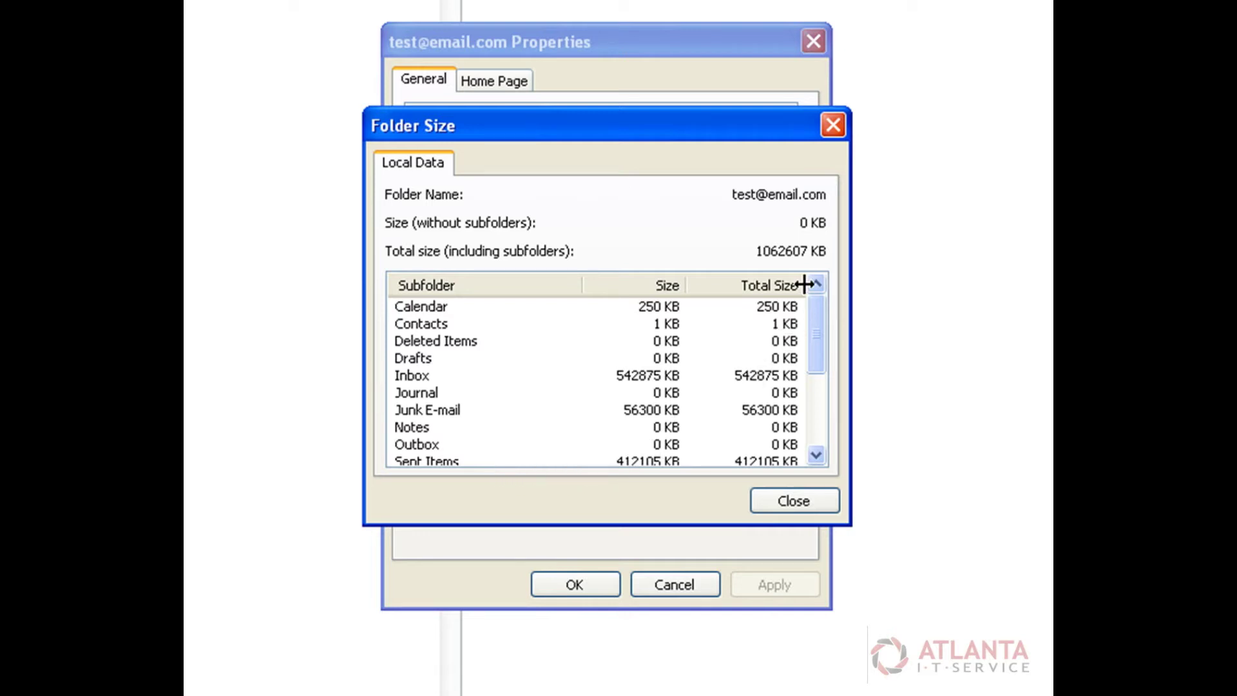
drag(827, 251, 741, 264)
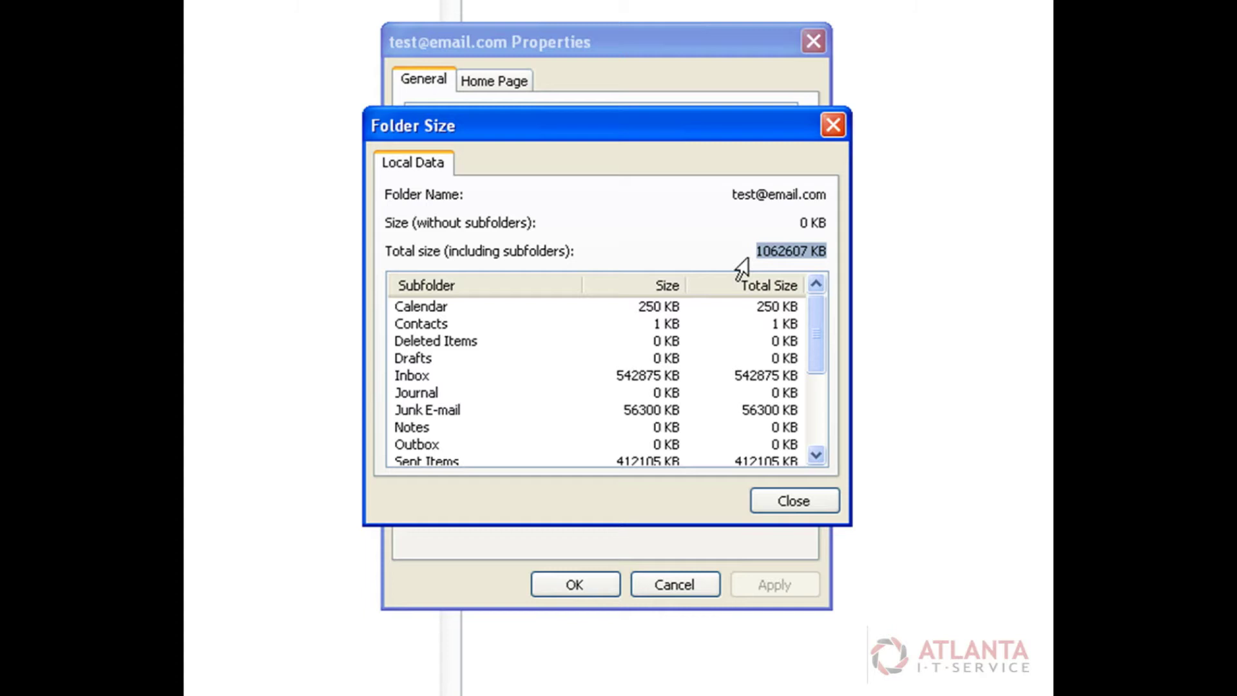
click(824, 500)
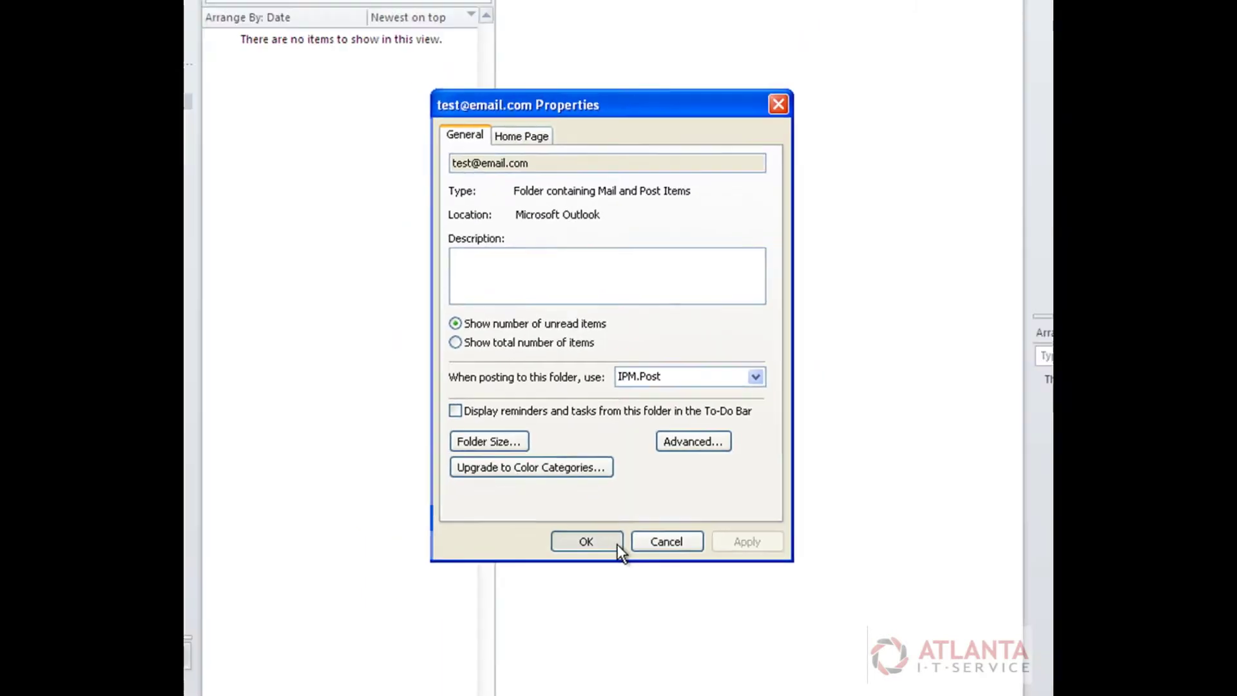
click(617, 544)
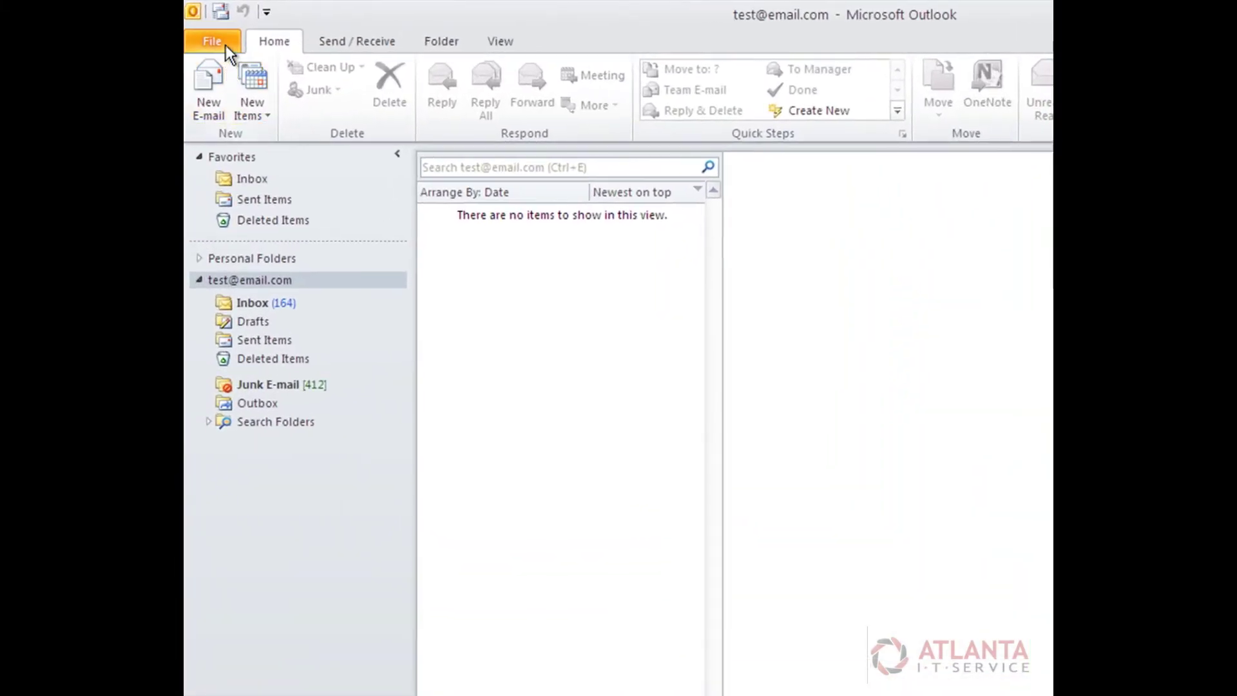
Open the Archive cleanup tool and select the e-mail account's top-level mailbox, with all its subfolders, as the folder to archive.
click(219, 42)
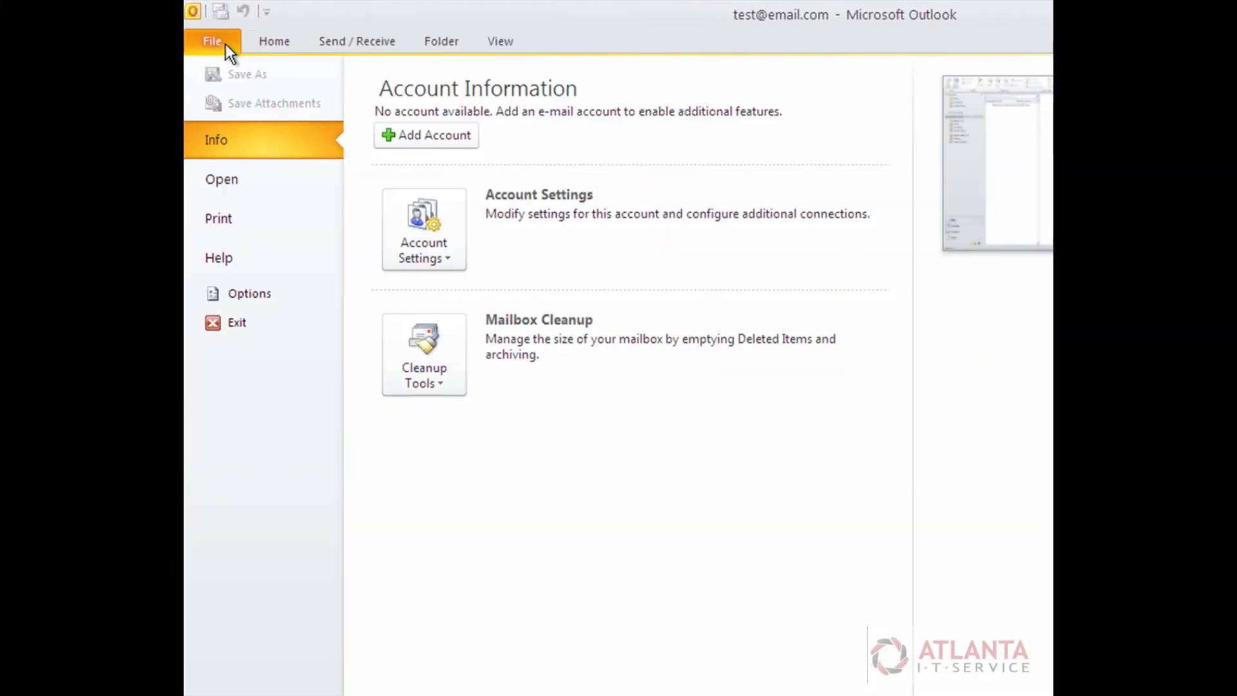
click(459, 362)
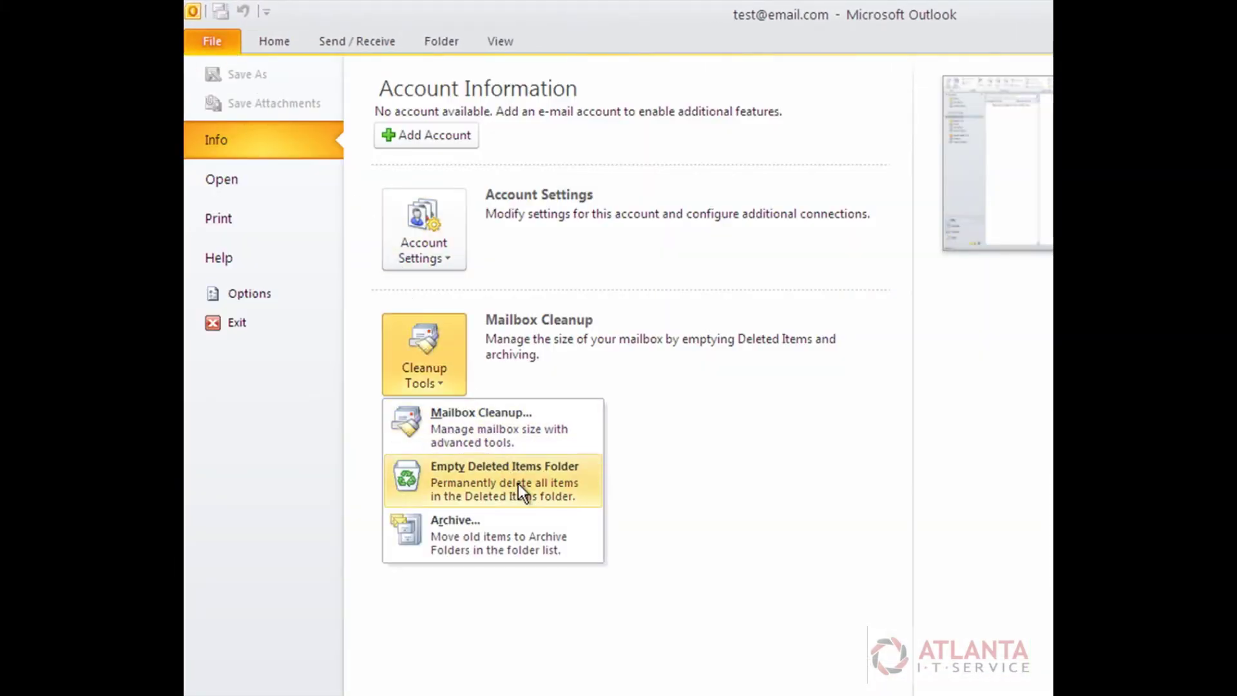
click(583, 551)
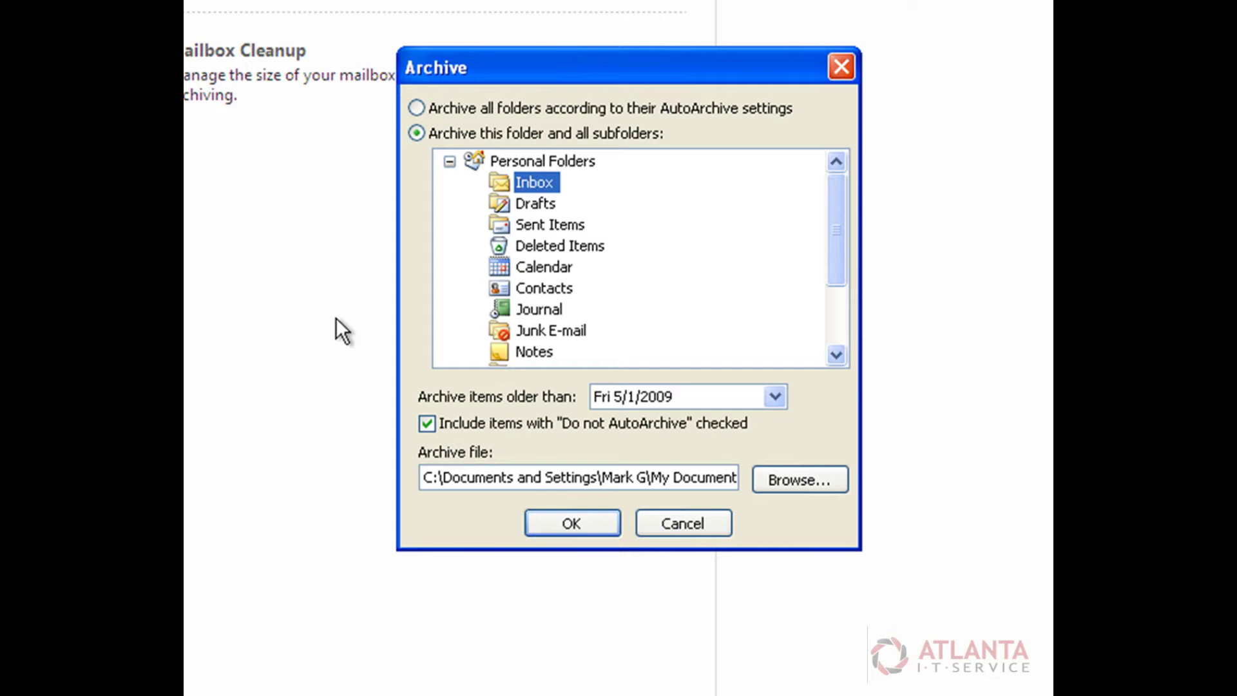
click(449, 162)
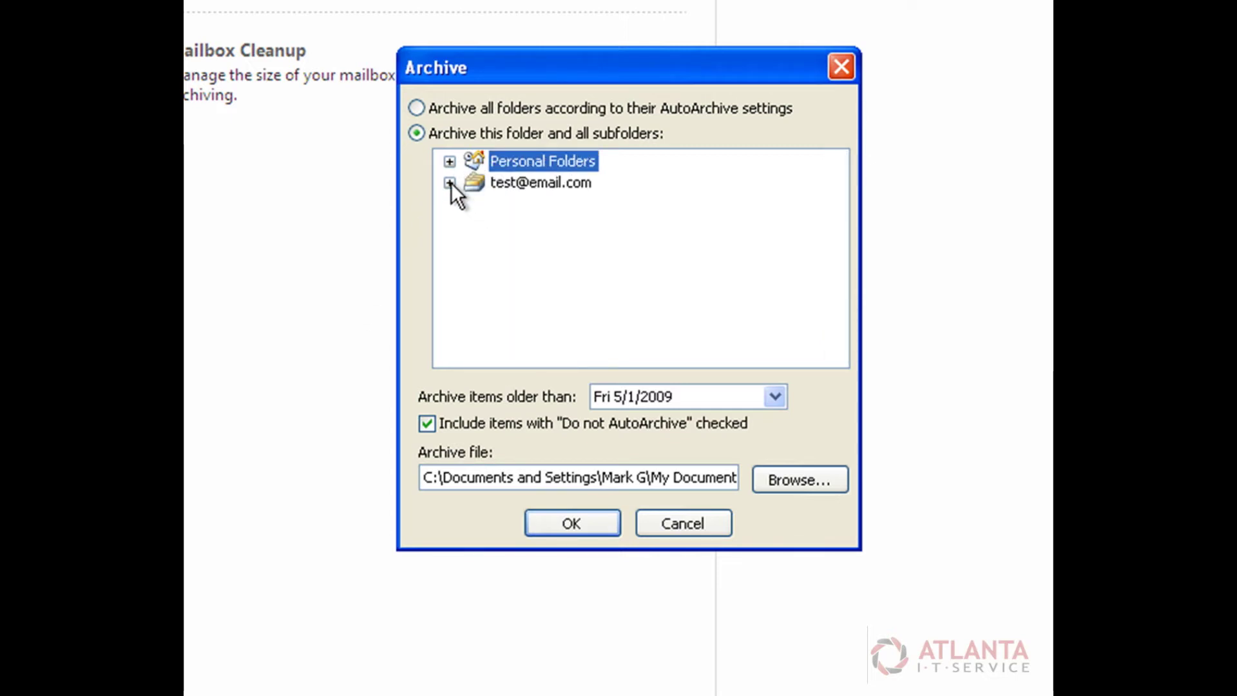
click(576, 185)
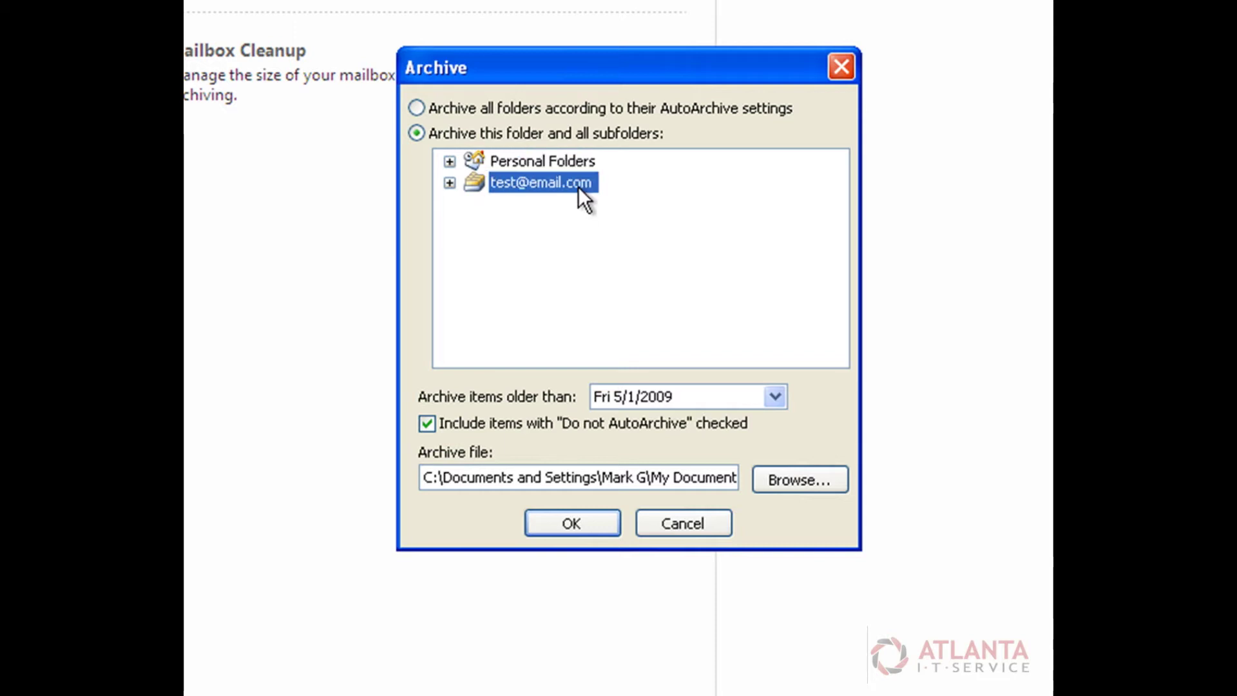
click(449, 183)
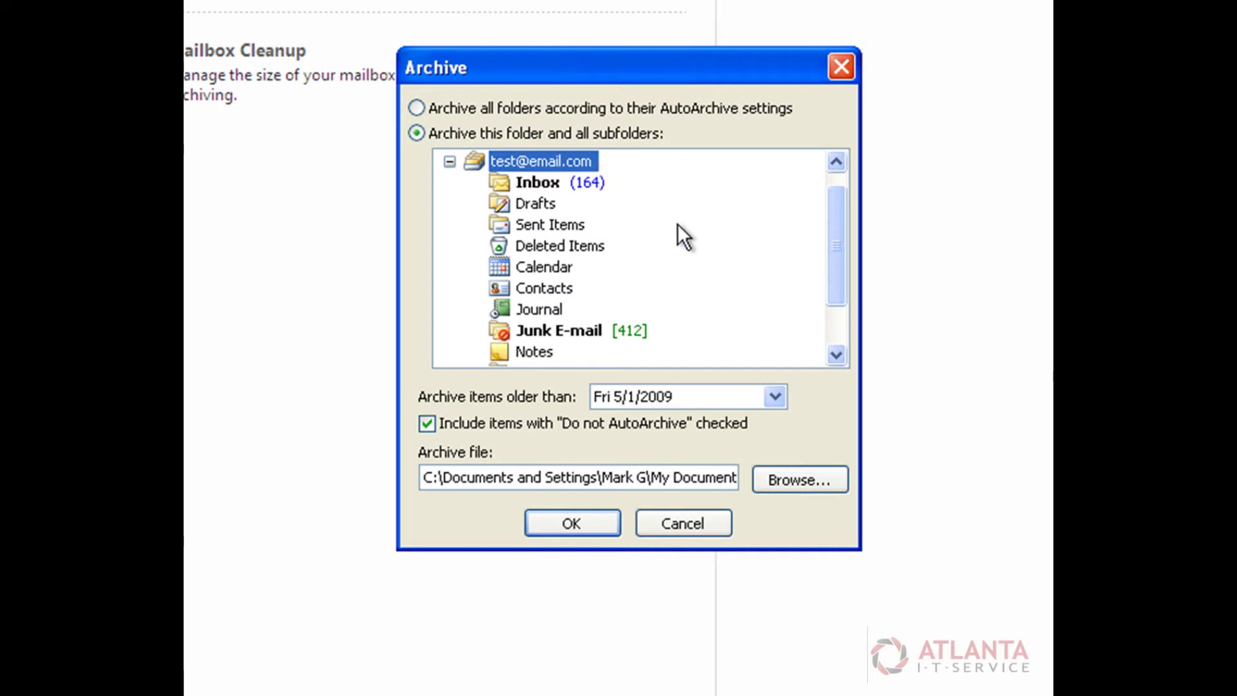
click(774, 396)
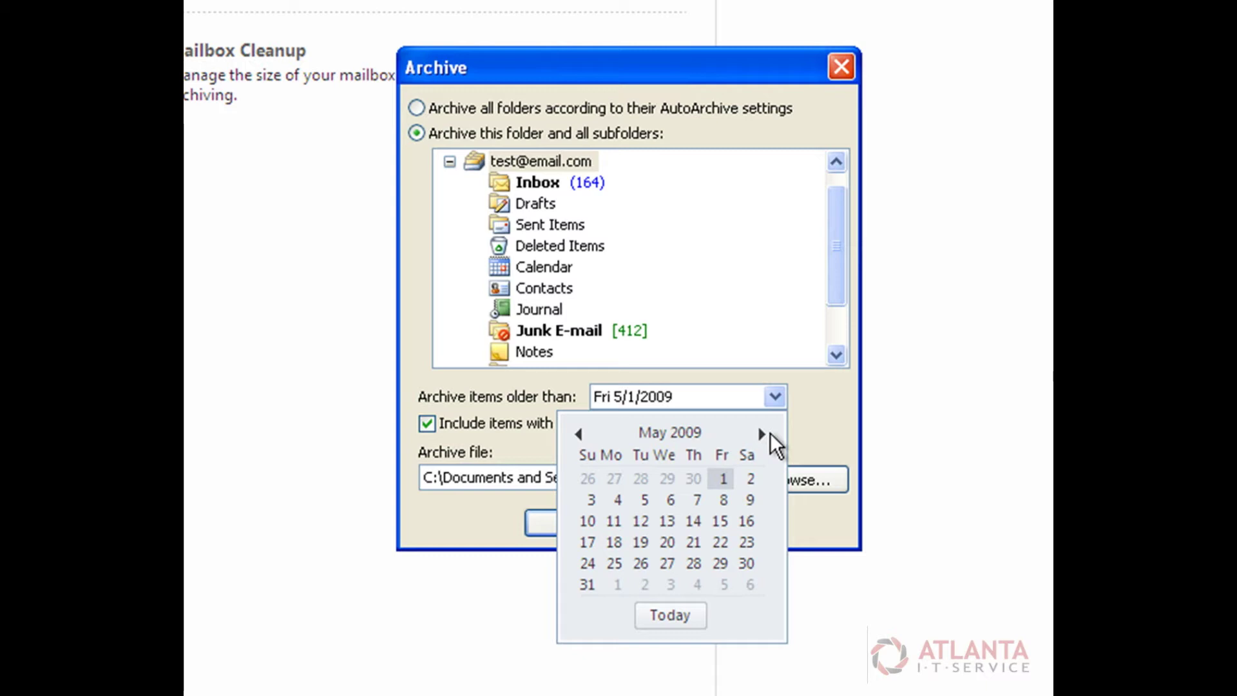
click(579, 434)
click(578, 435)
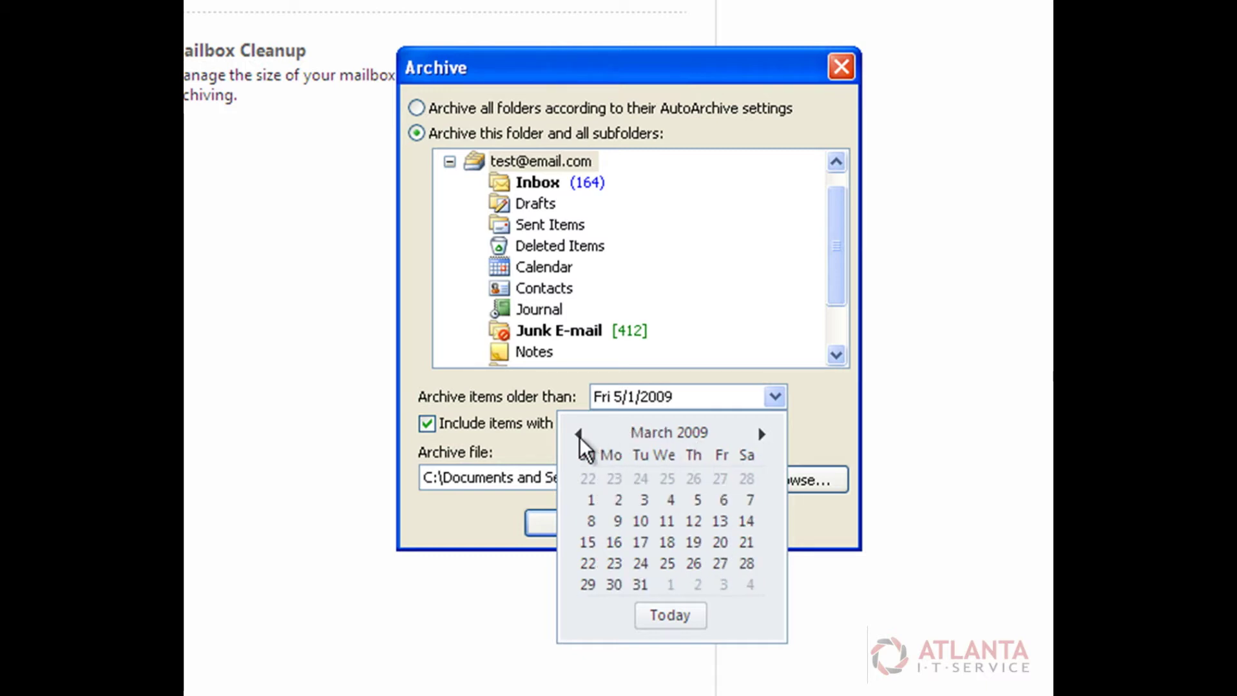
click(578, 434)
click(578, 434)
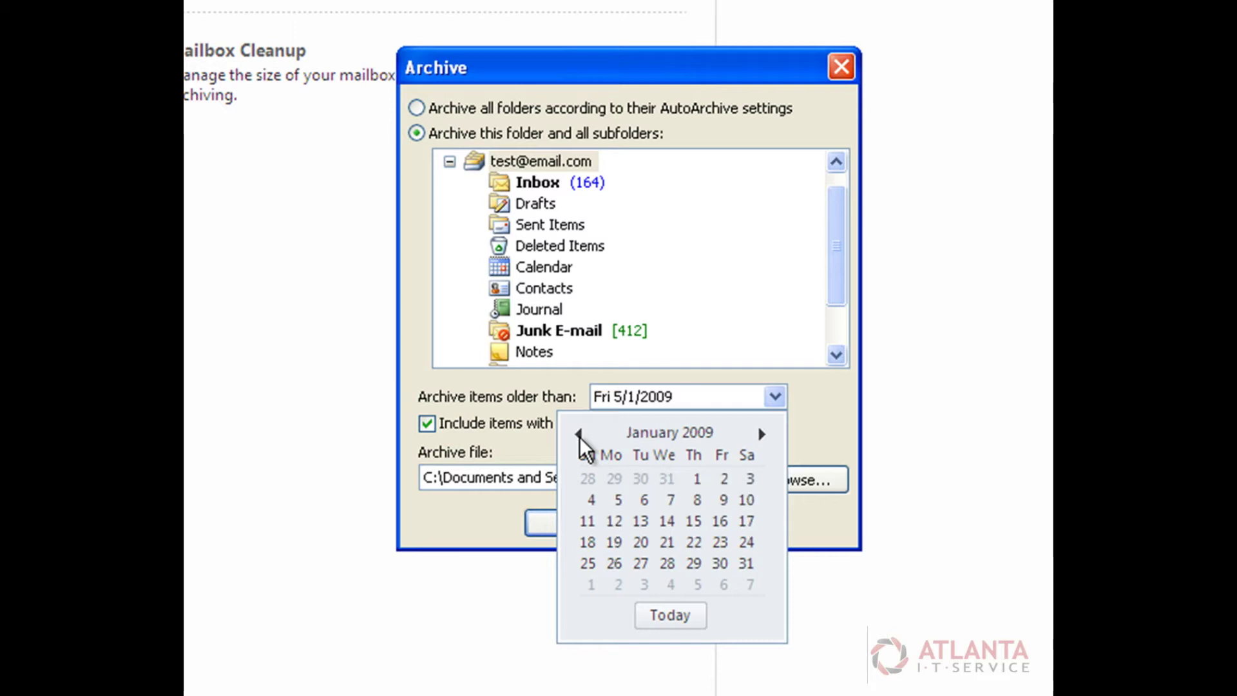
click(762, 434)
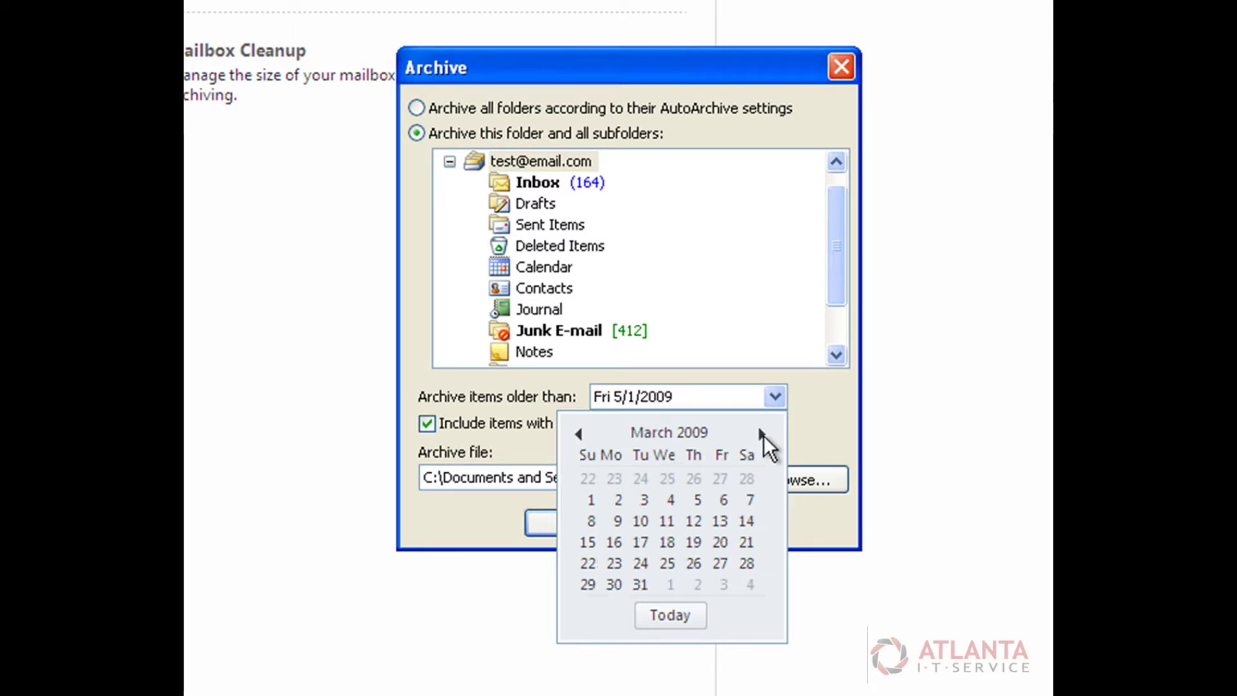
click(762, 433)
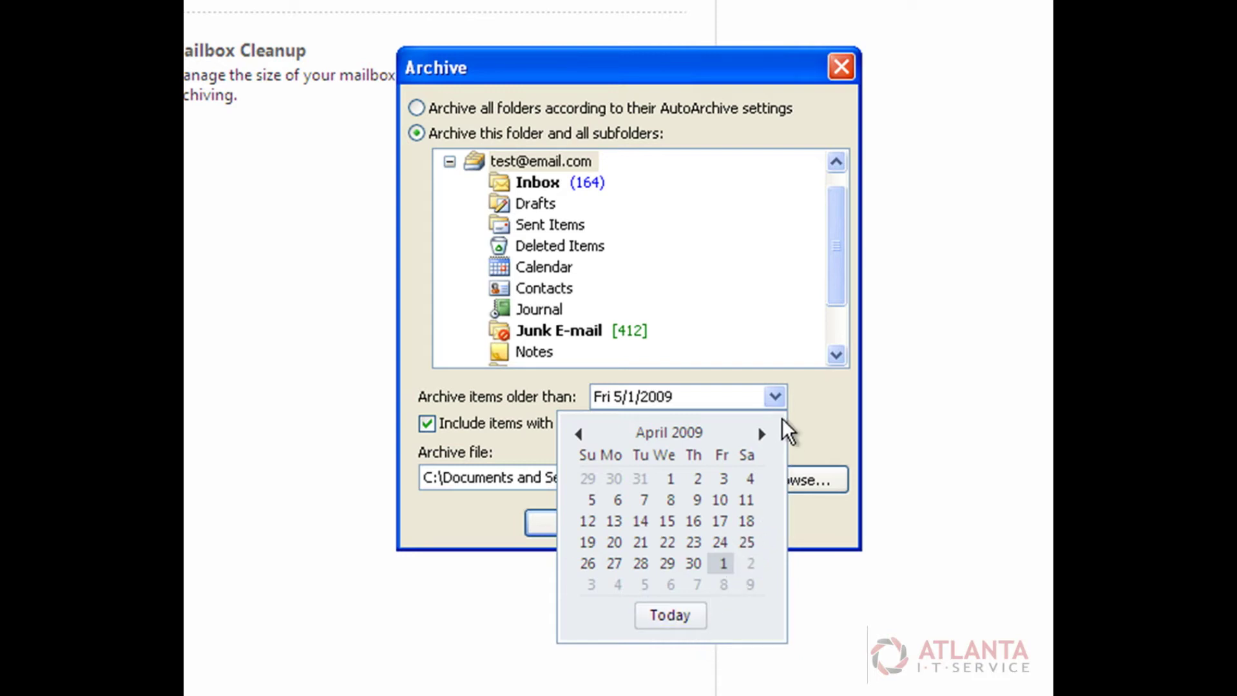
click(775, 397)
Set the archive cutoff so that items older than 4/1/2009 are archived.
click(719, 401)
drag(700, 401, 576, 401)
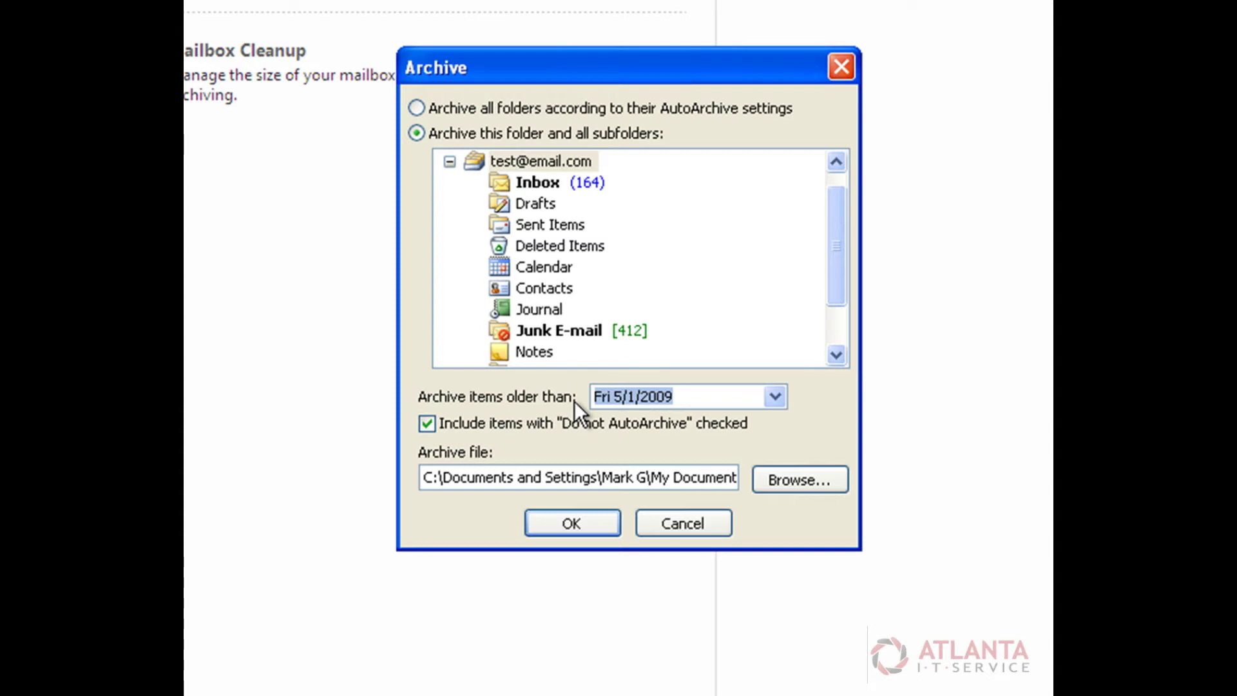
text(4)
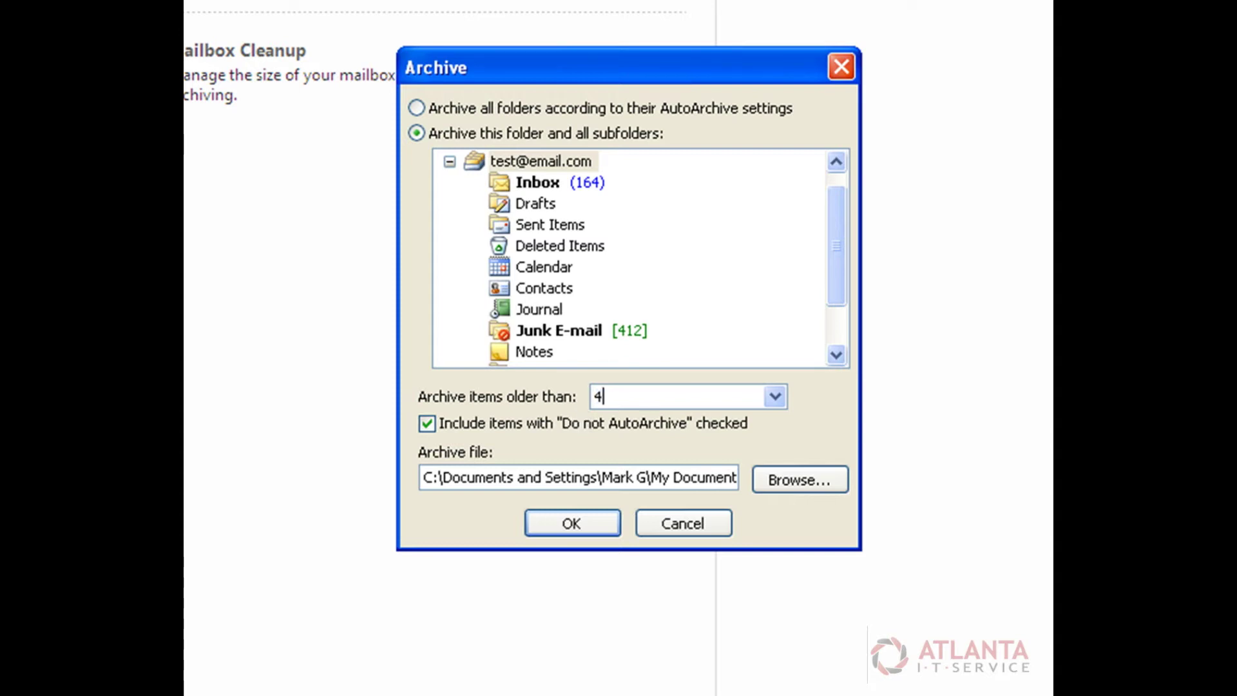
text(/1/2009)
click(435, 428)
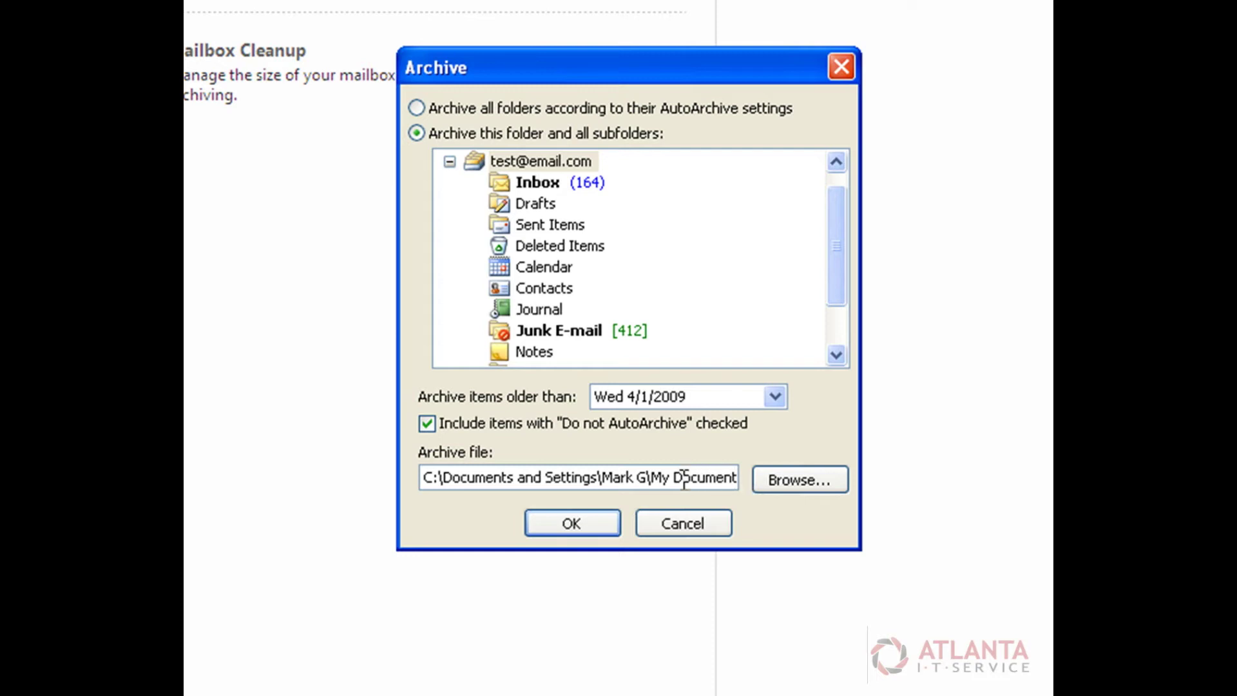
Name the archive file April2009.pst in the Outlook Files folder and start archiving.
drag(655, 478, 746, 480)
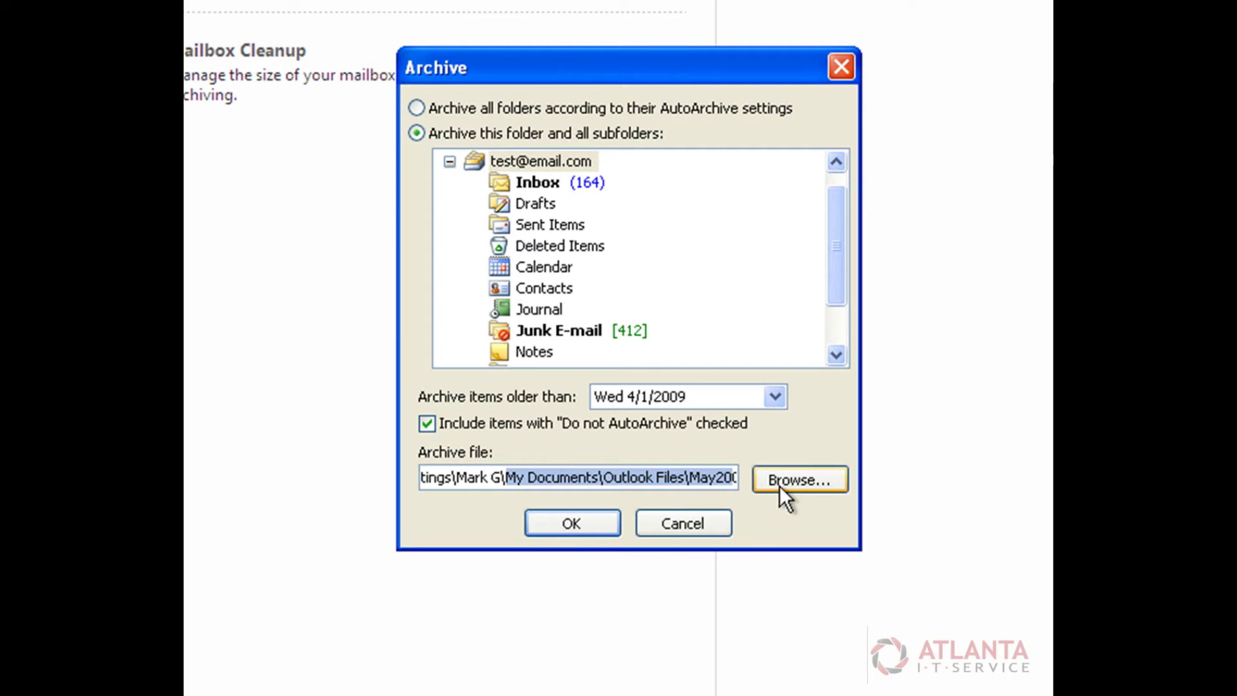
click(779, 485)
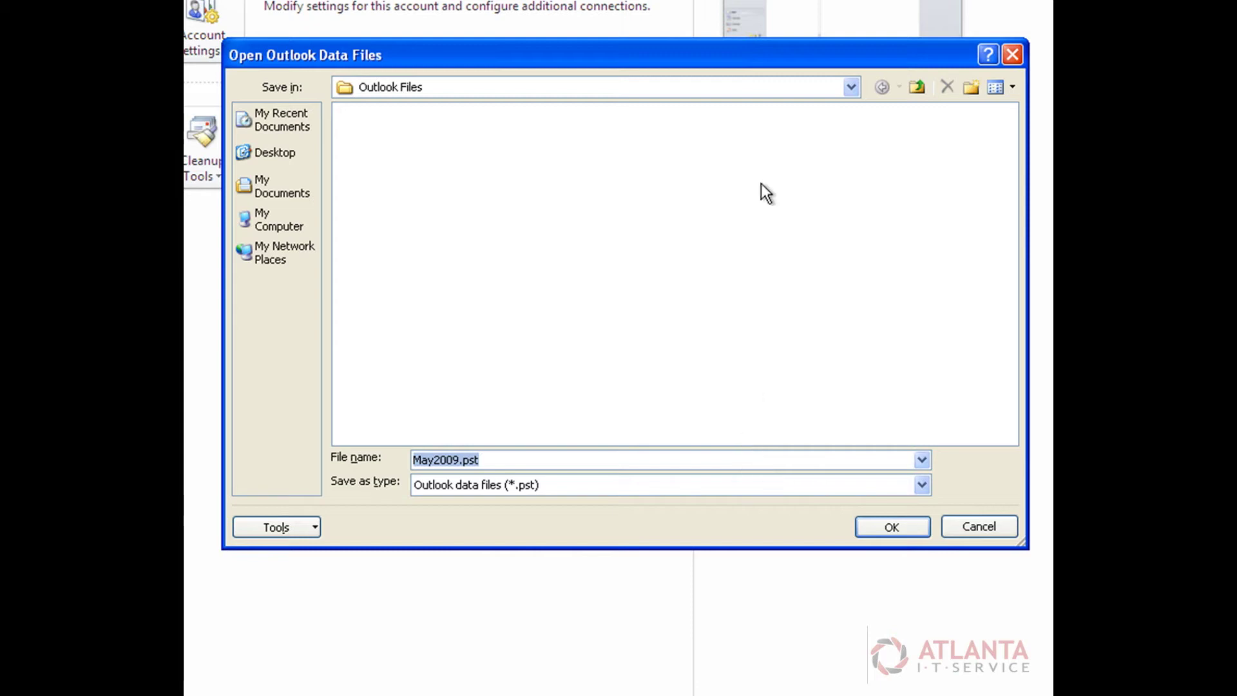
click(851, 87)
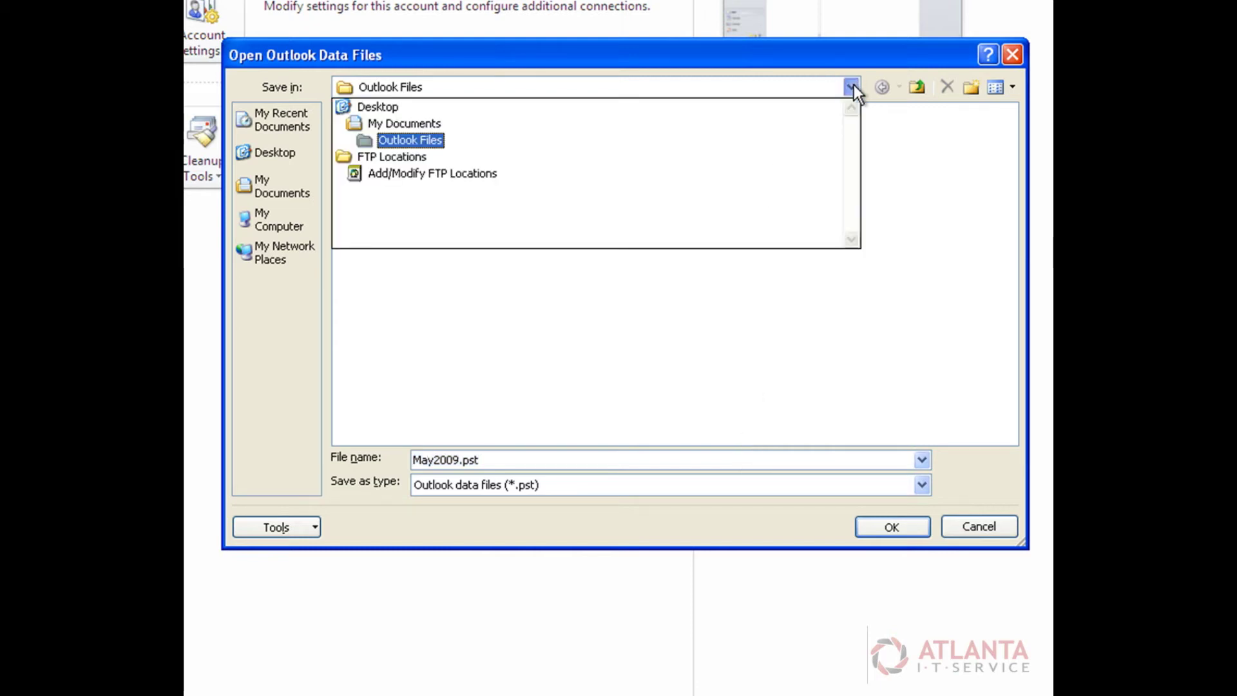
click(852, 86)
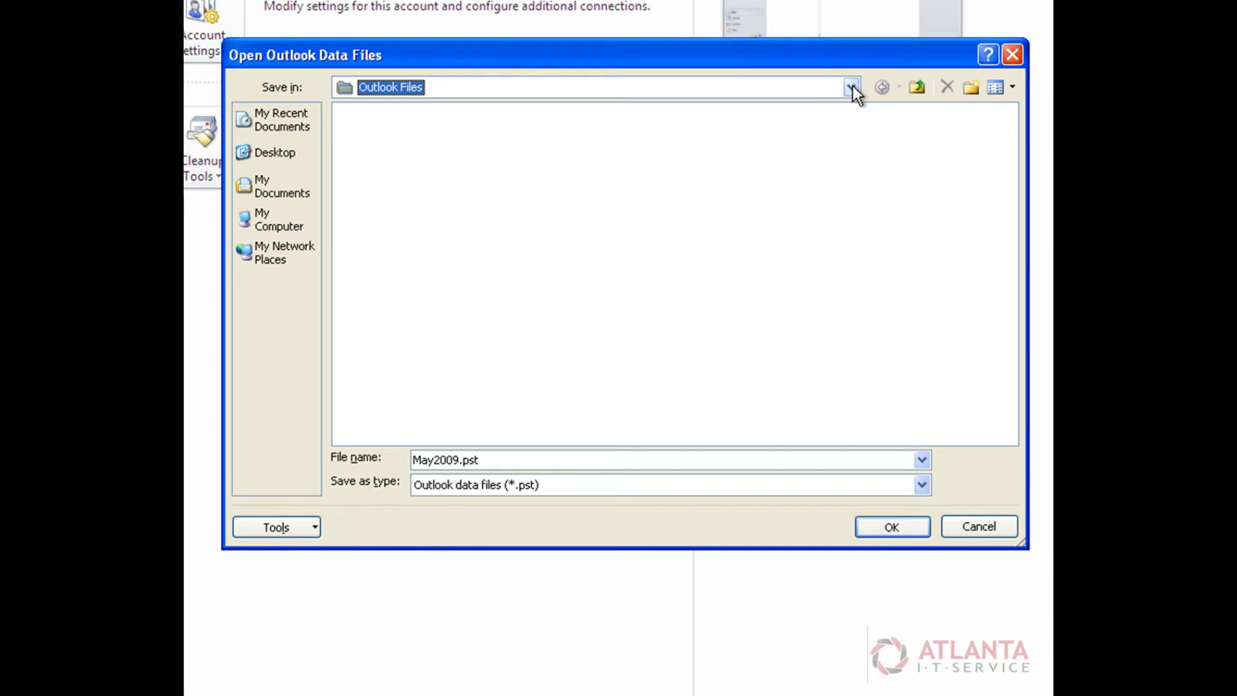
click(457, 460)
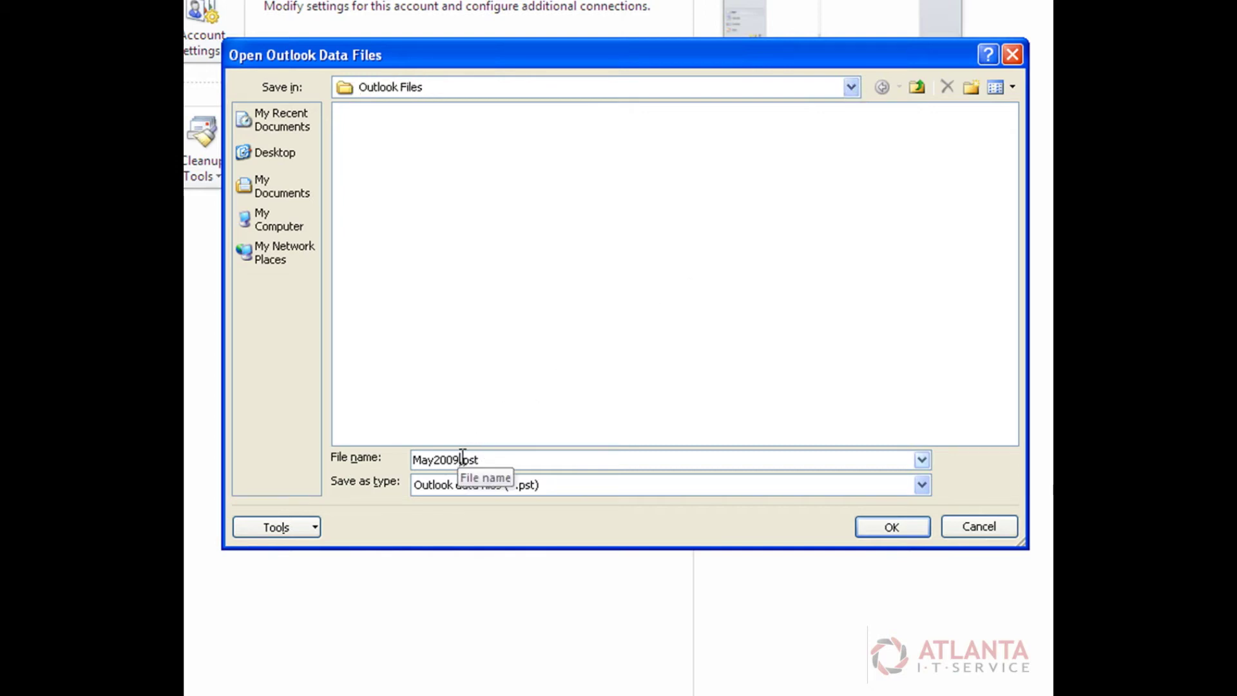
key(BackSpace)
key(BackSpace)
key(BackSpace)
key(BackSpace)
key(BackSpace)
key(BackSpace)
key(BackSpace)
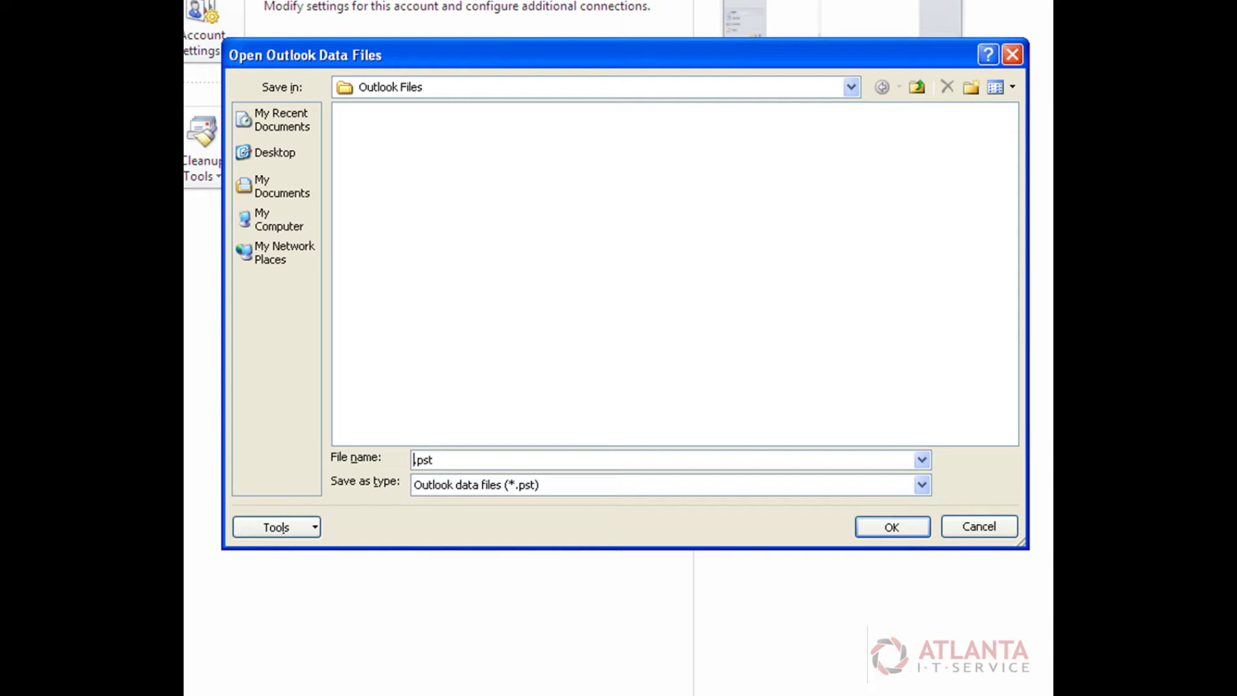
text(April2009)
click(911, 531)
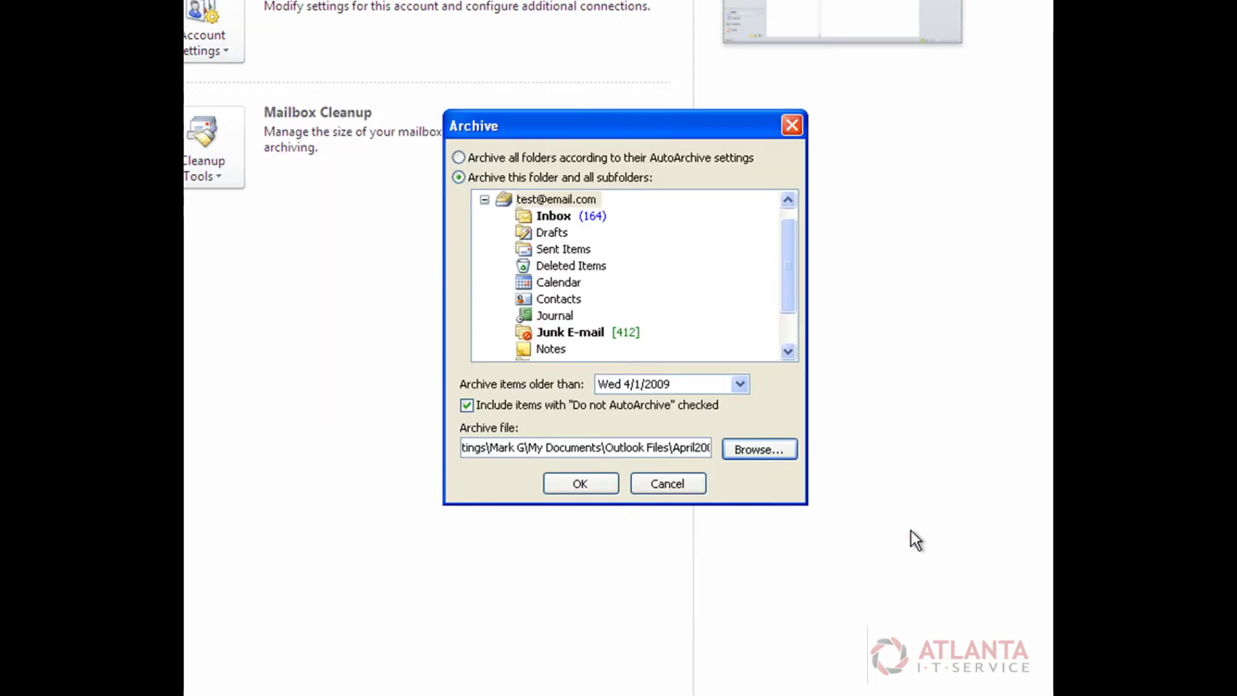
click(608, 488)
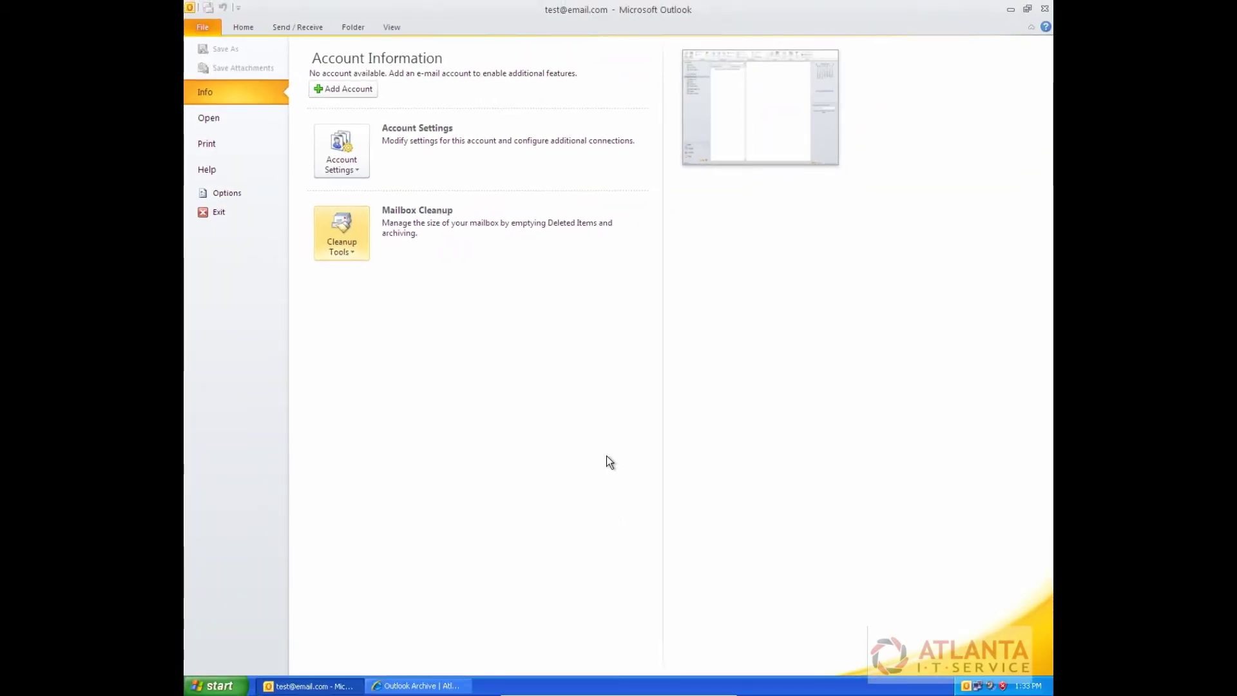
Return to the mail view, expand the Archives data file and examine the items in its Inbox, Junk E-mail, Outbox and Sent Items folders.
click(806, 127)
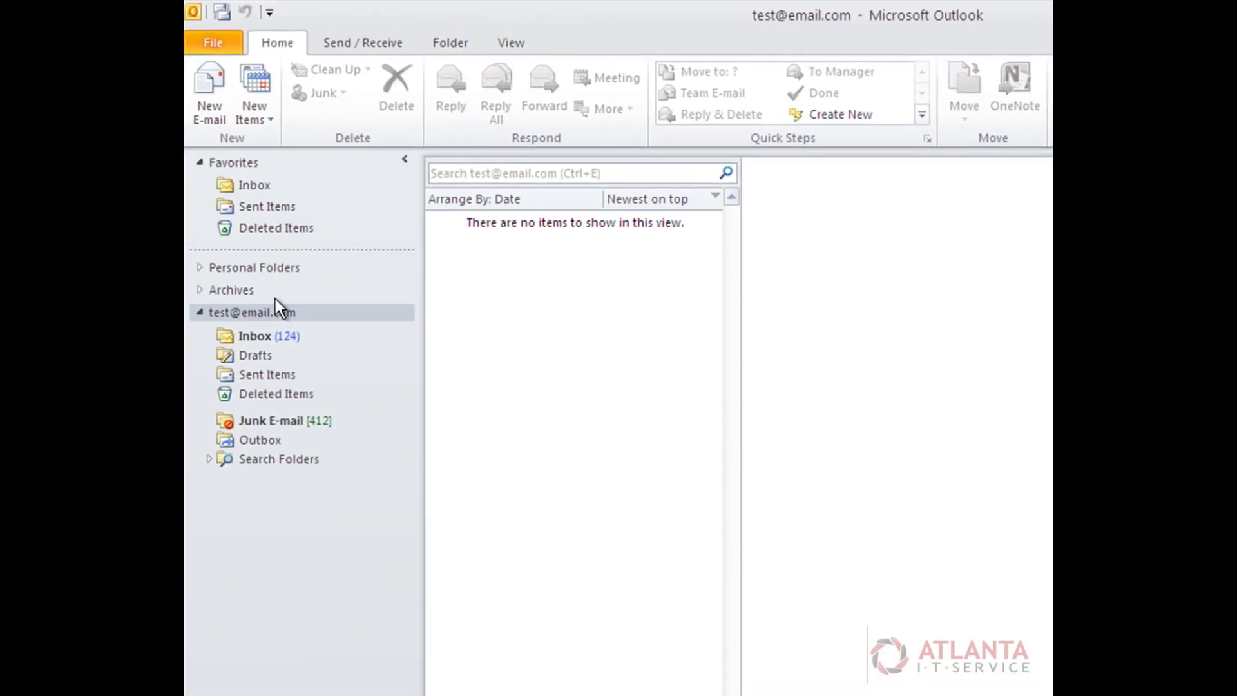
click(276, 295)
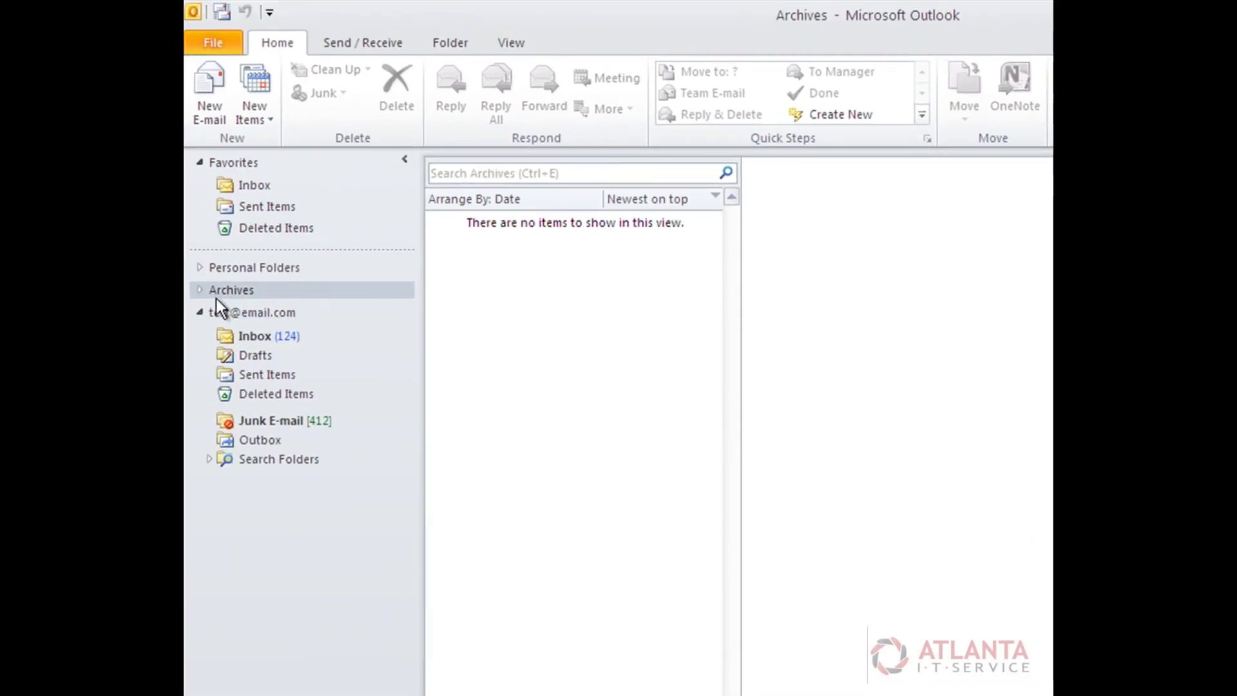
click(200, 293)
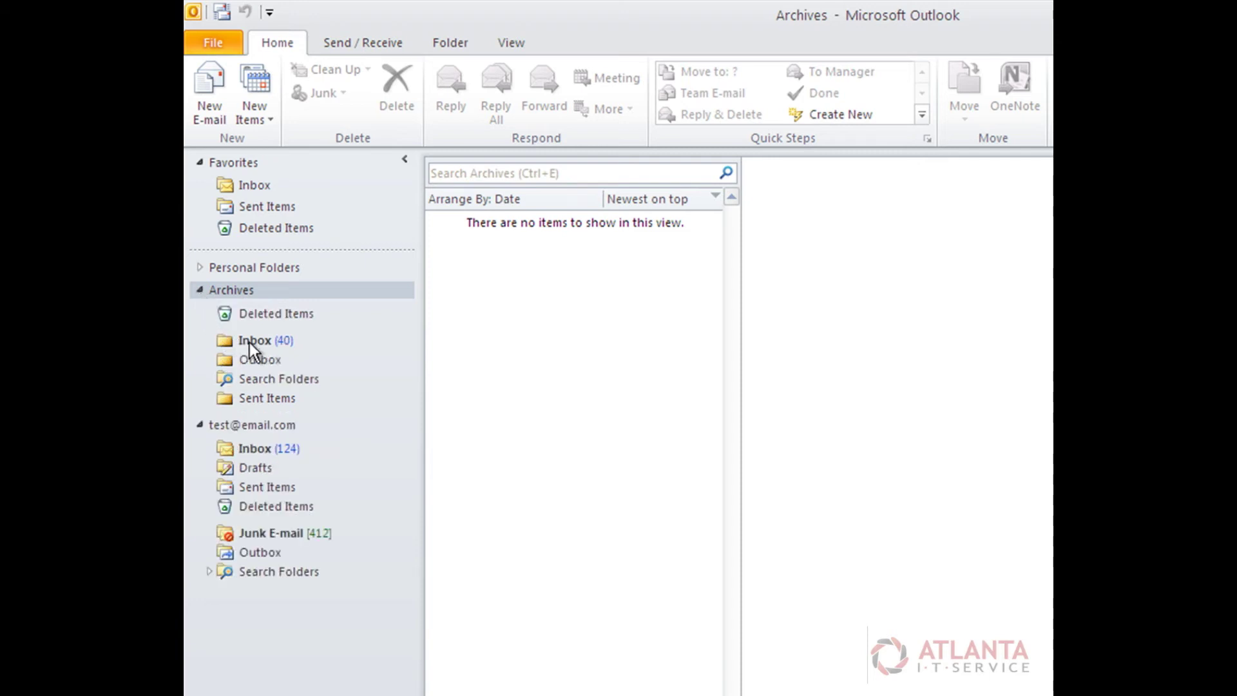
click(284, 398)
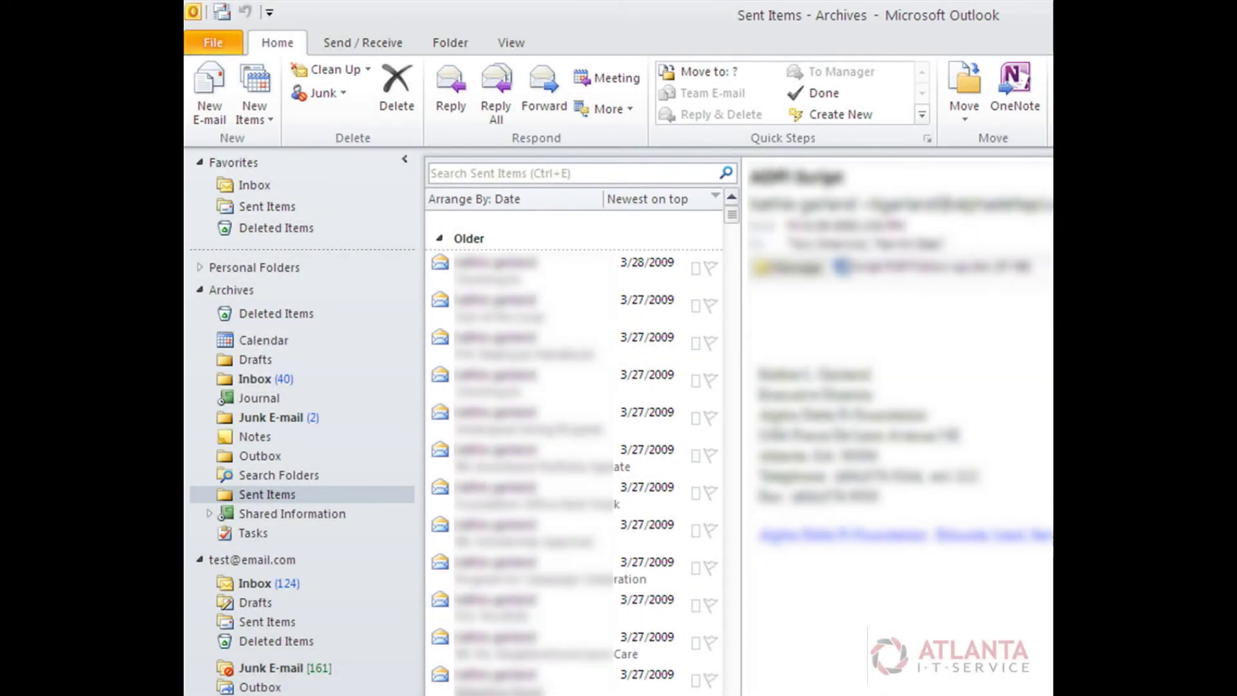
click(259, 377)
click(274, 397)
click(291, 419)
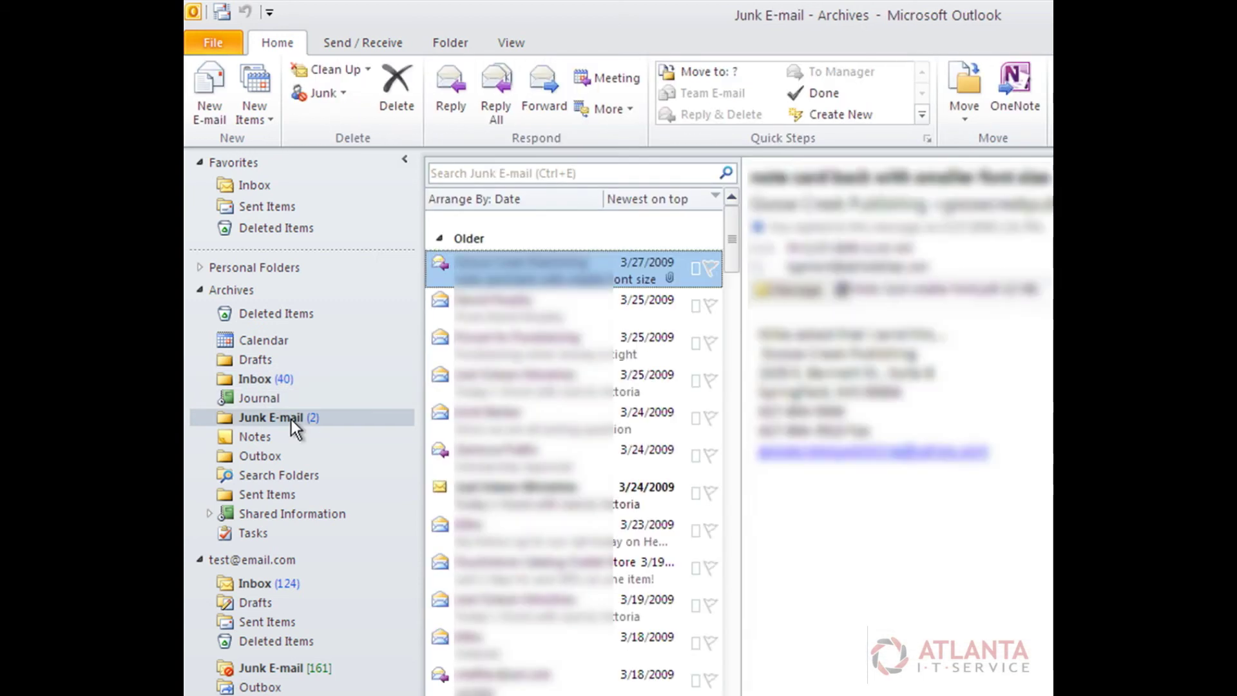
click(277, 456)
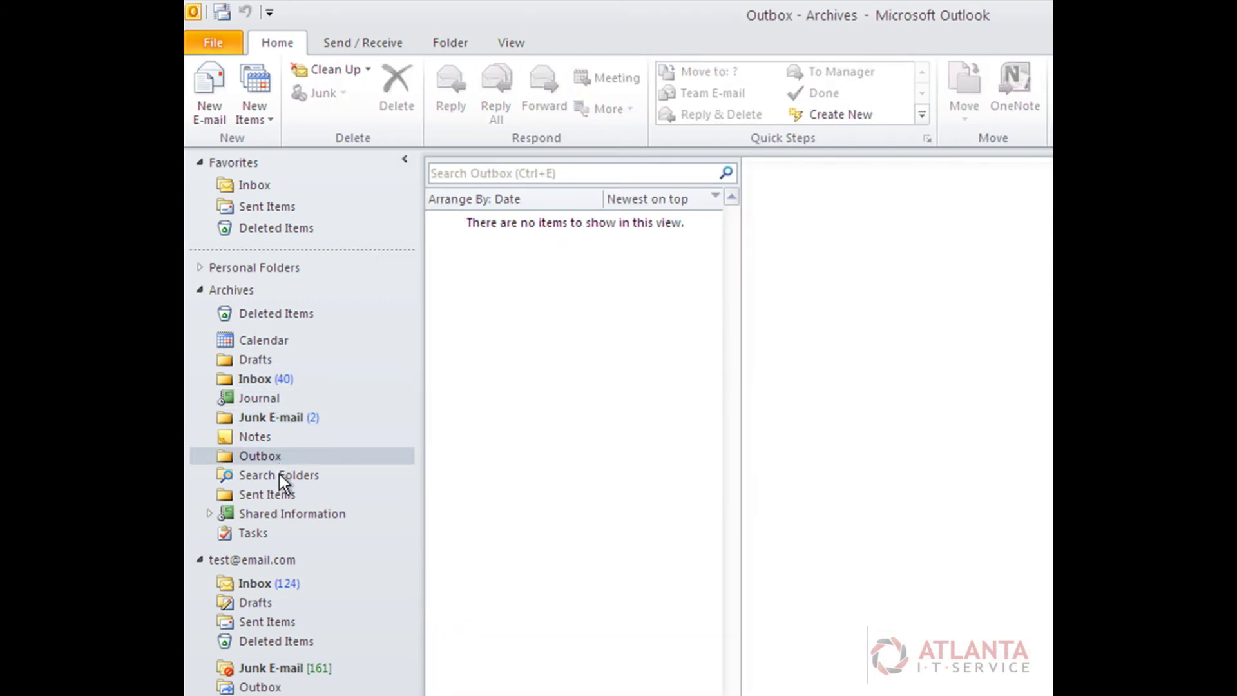
click(280, 493)
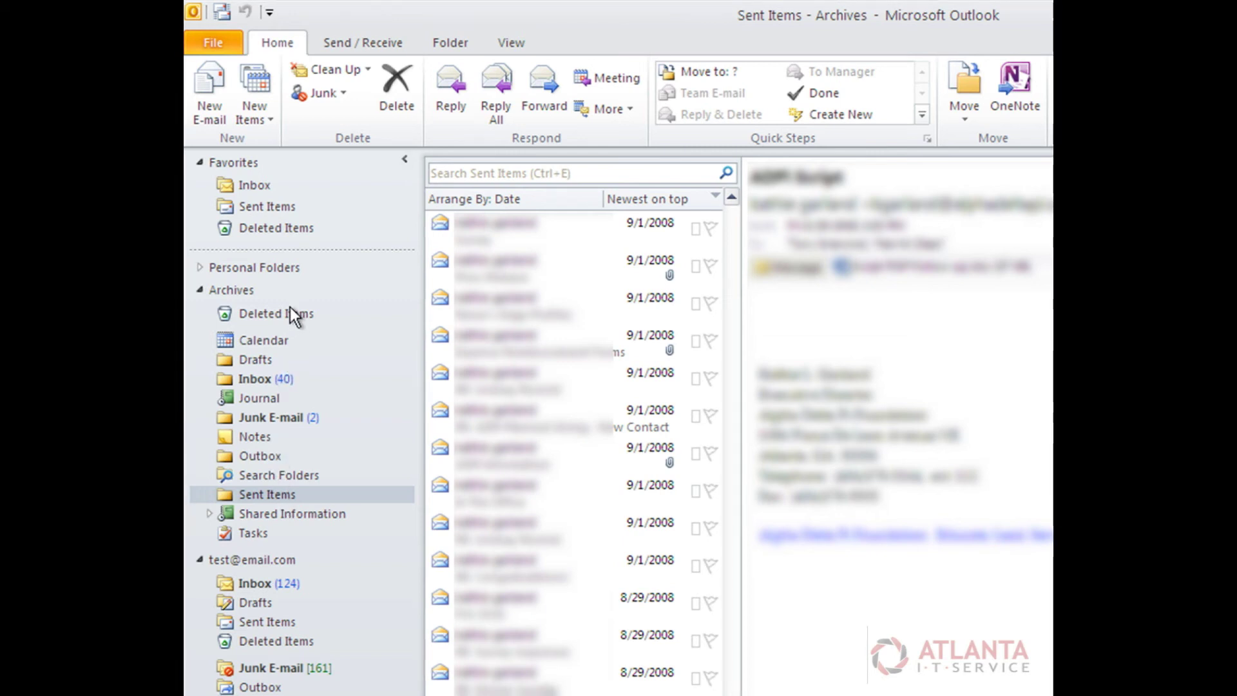
Close the Archives data file so it is removed from the folder list.
click(281, 289)
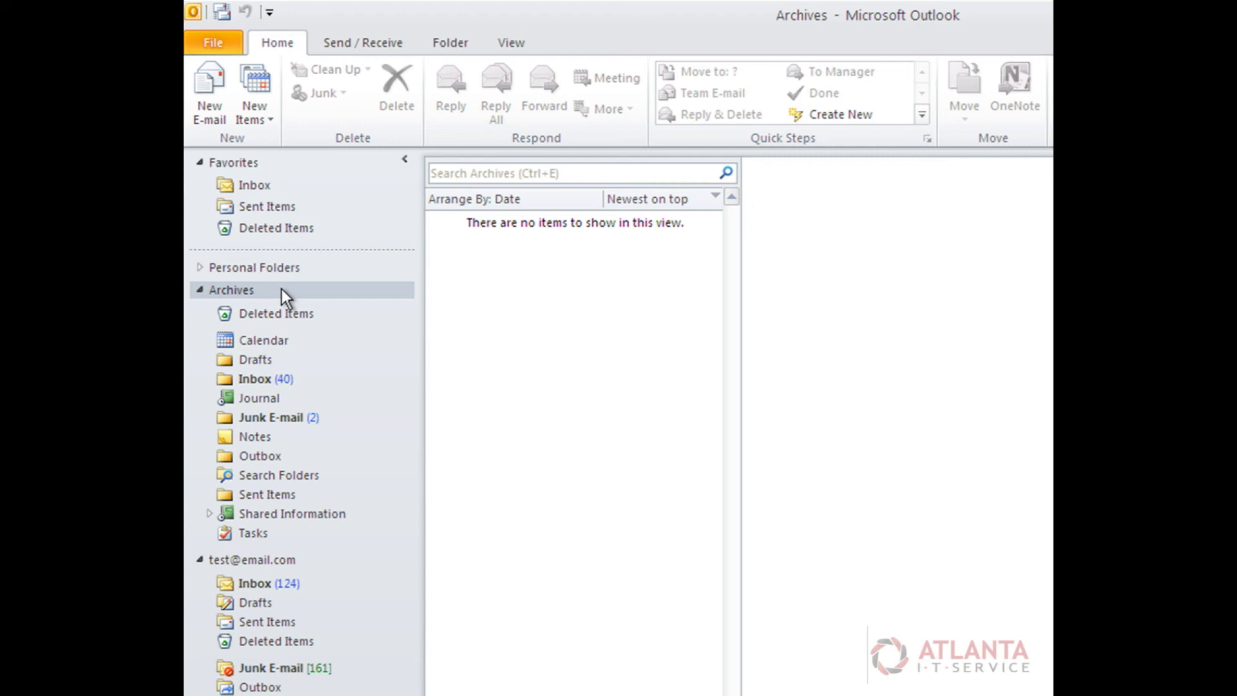
right_click(281, 289)
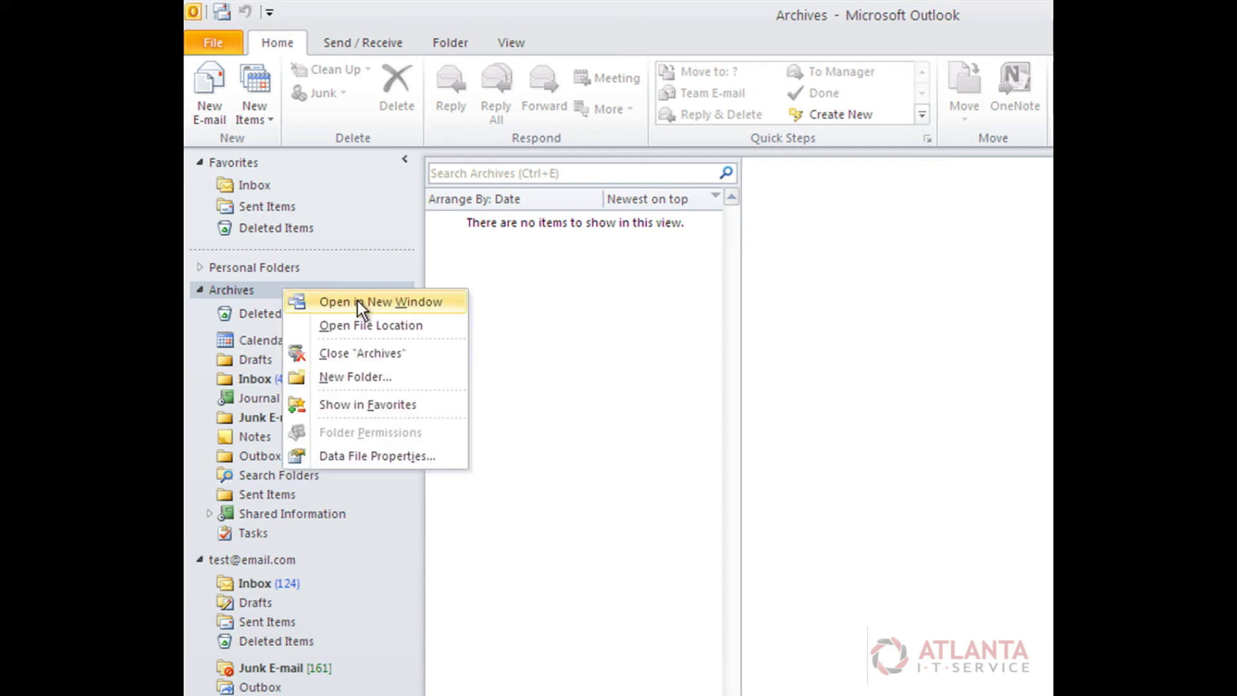
click(438, 360)
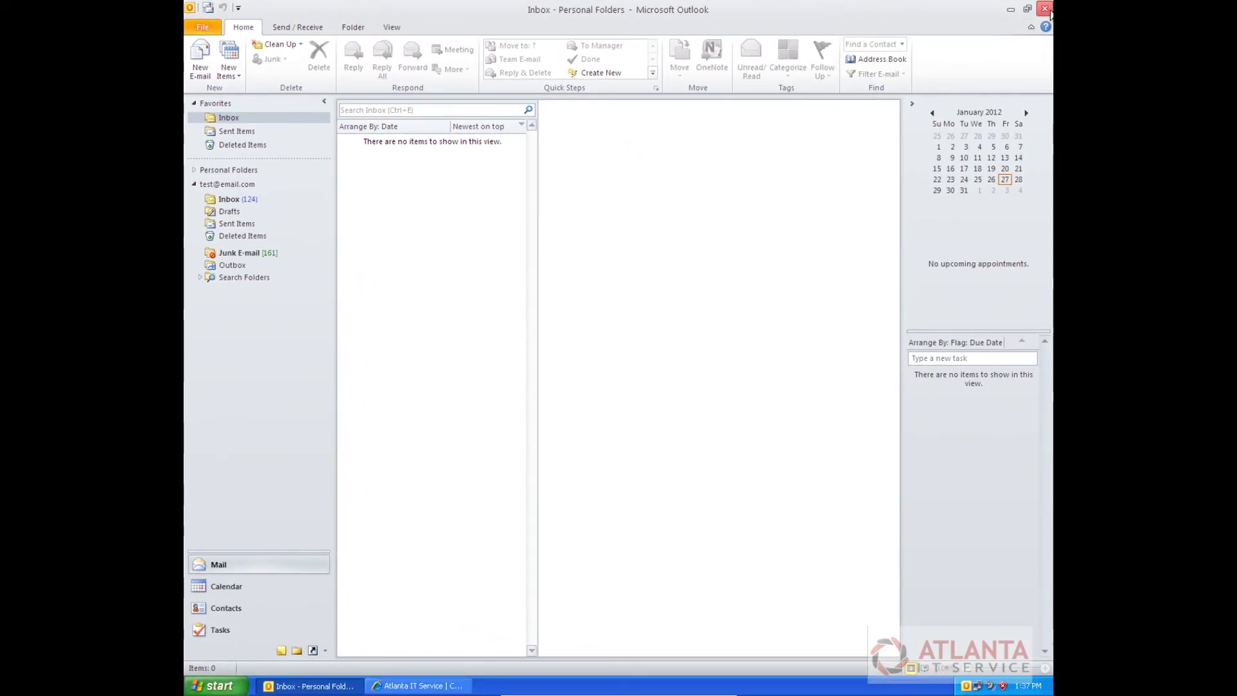
Exit Outlook, minimize the browser window and relaunch Microsoft Outlook 2010 from the desktop.
click(1045, 8)
click(1014, 8)
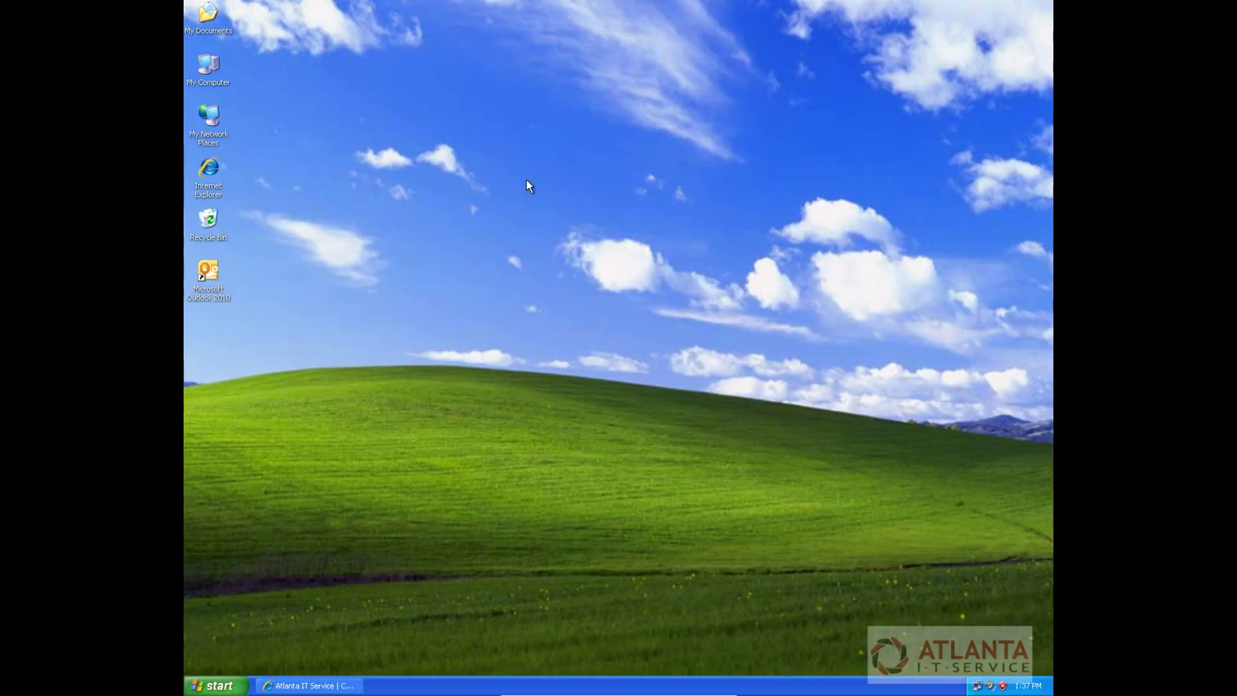
double_click(210, 276)
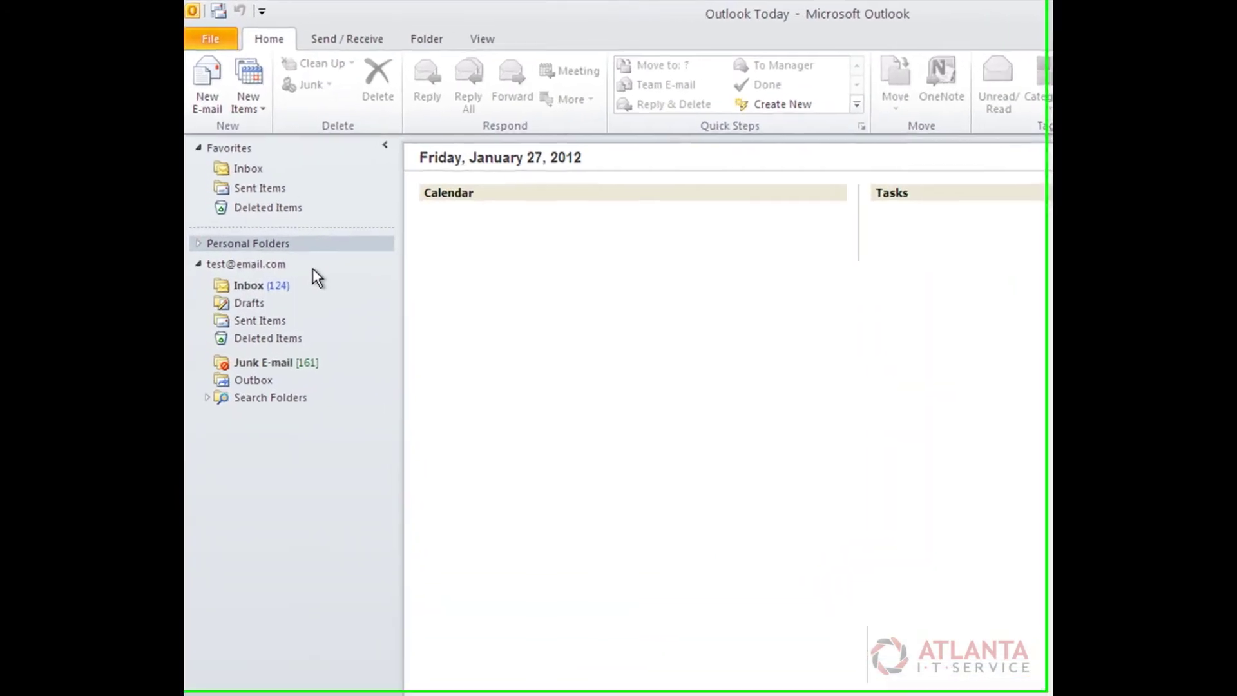
Open the existing April2009.pst from the Outlook Files folder as an Outlook data file, keeping the name April2009.
click(313, 268)
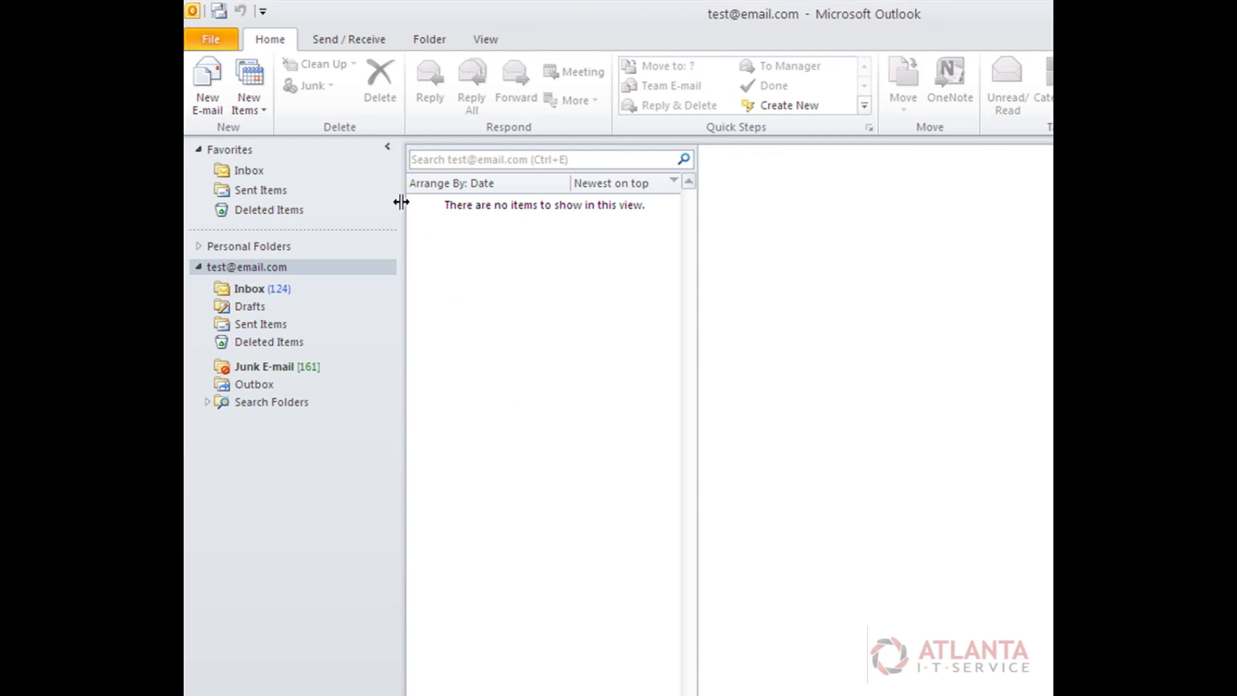
click(268, 111)
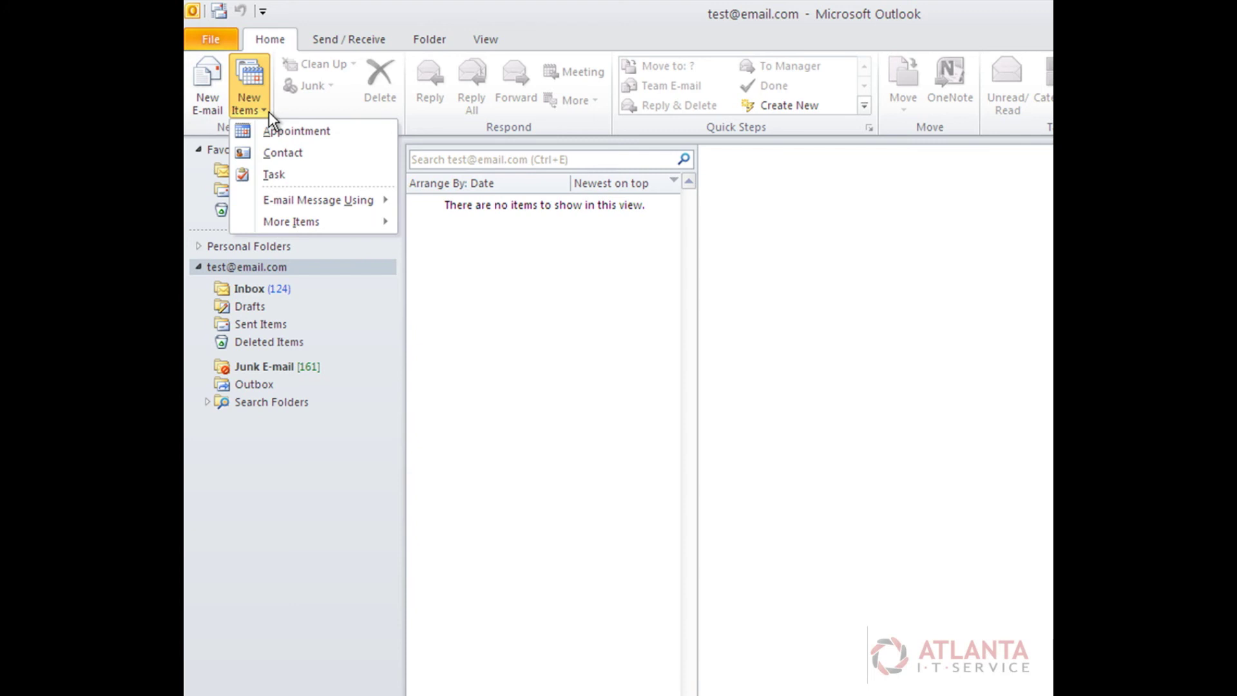
mouse_move(327, 227)
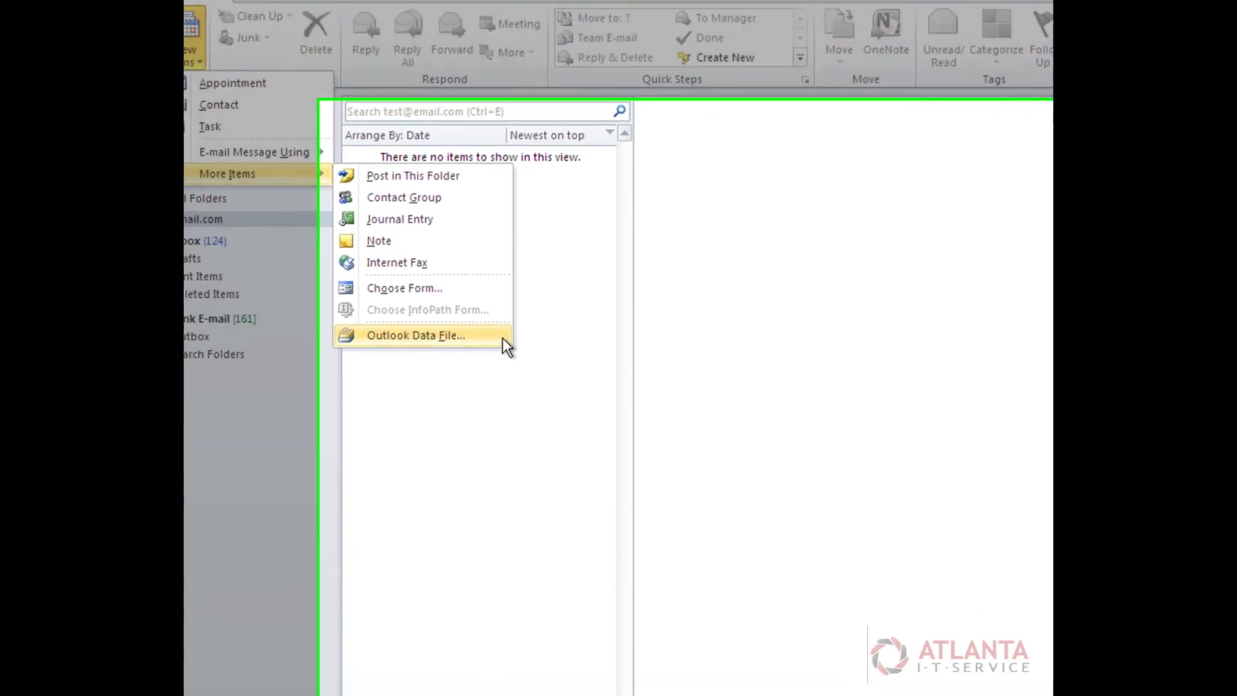
click(566, 386)
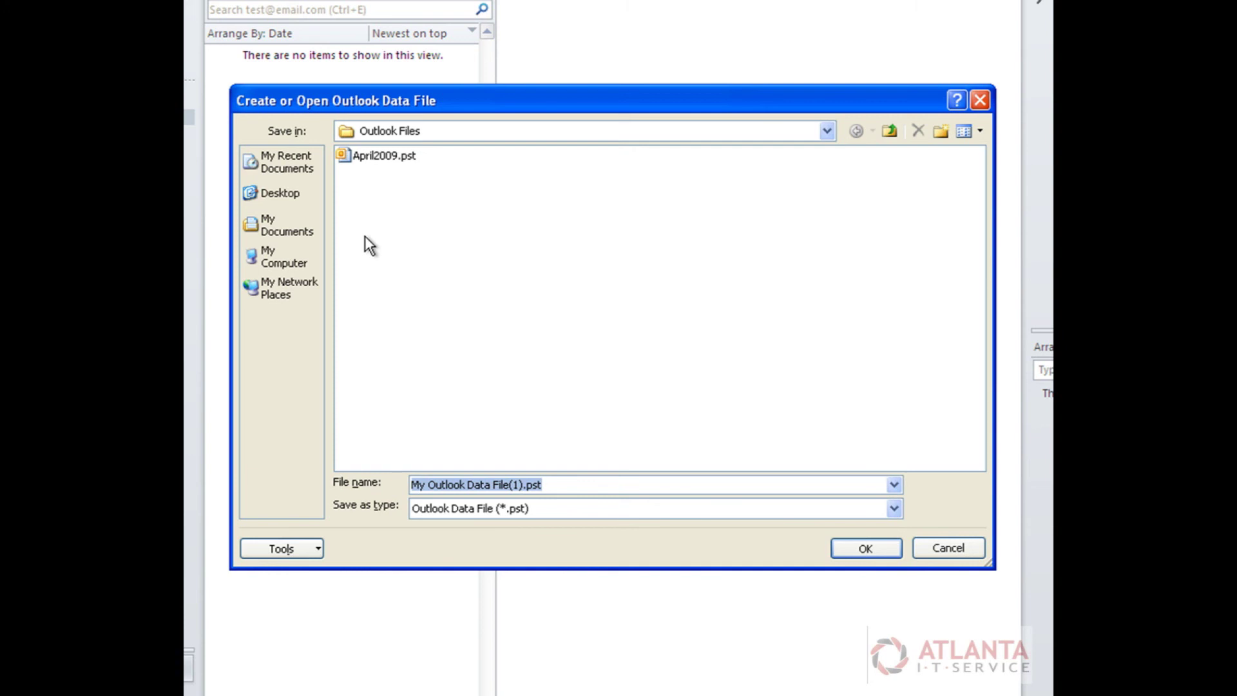
click(409, 157)
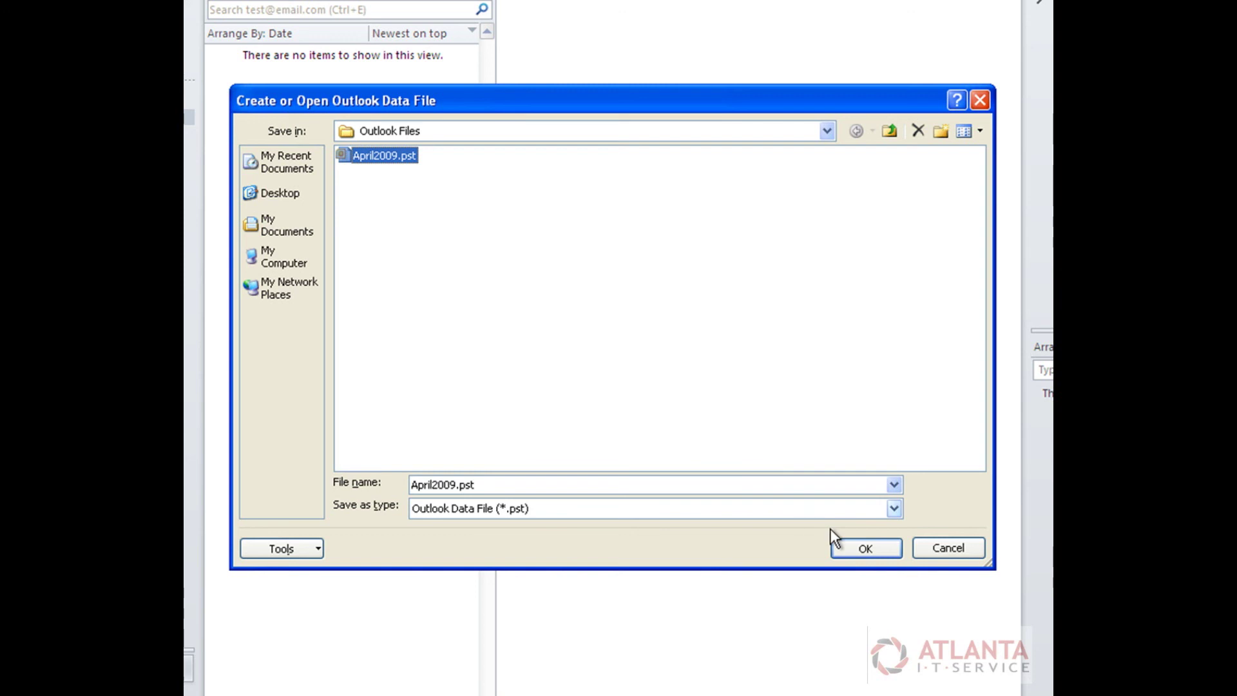
click(879, 548)
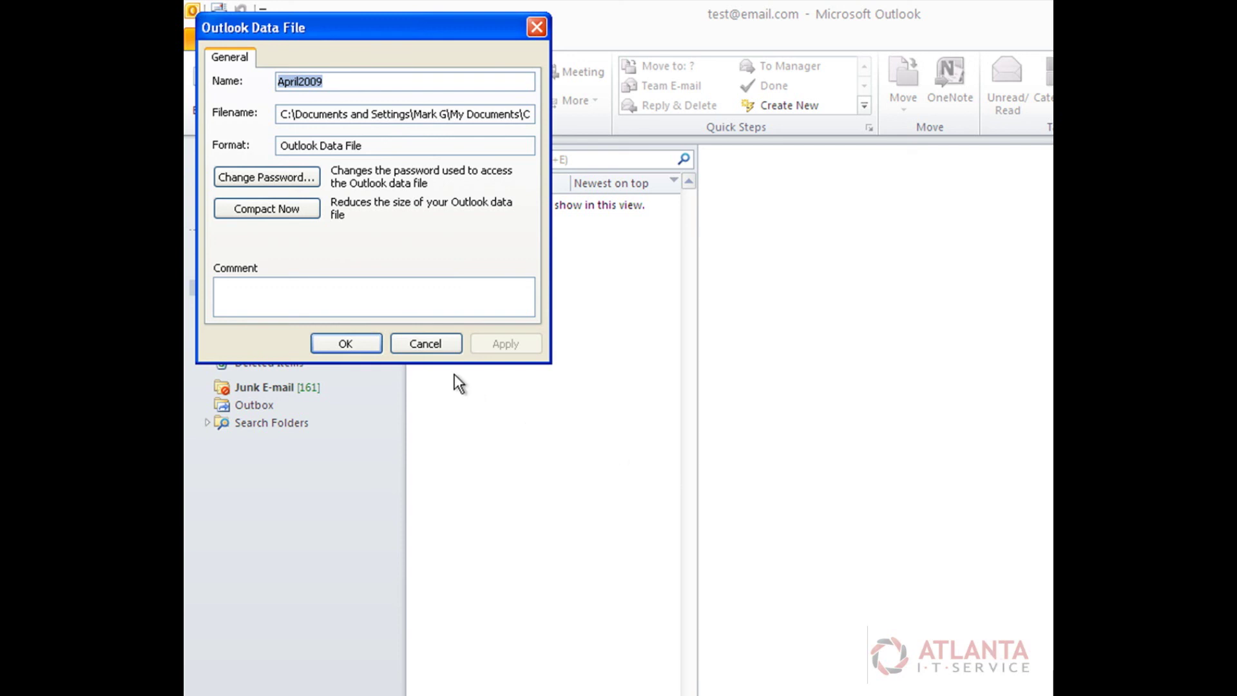
click(377, 343)
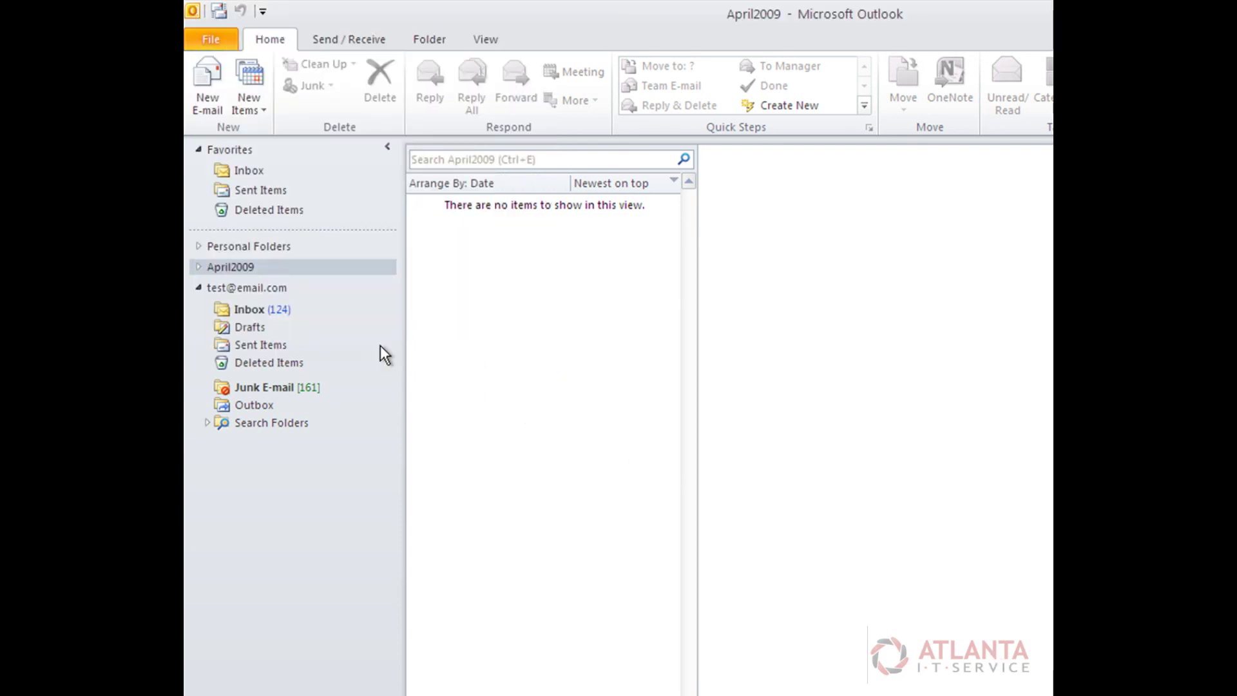
Expand the April2009 data file and examine the archived items in its Inbox, Outbox and Sent Items folders.
click(199, 267)
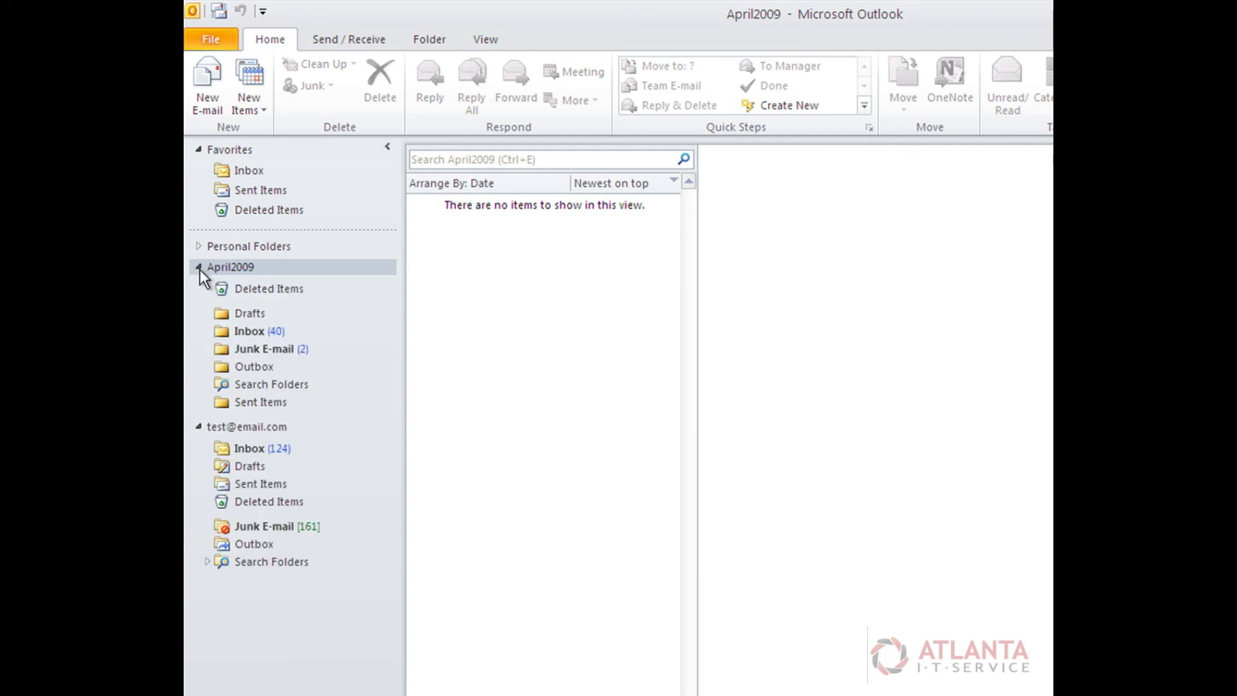
click(249, 330)
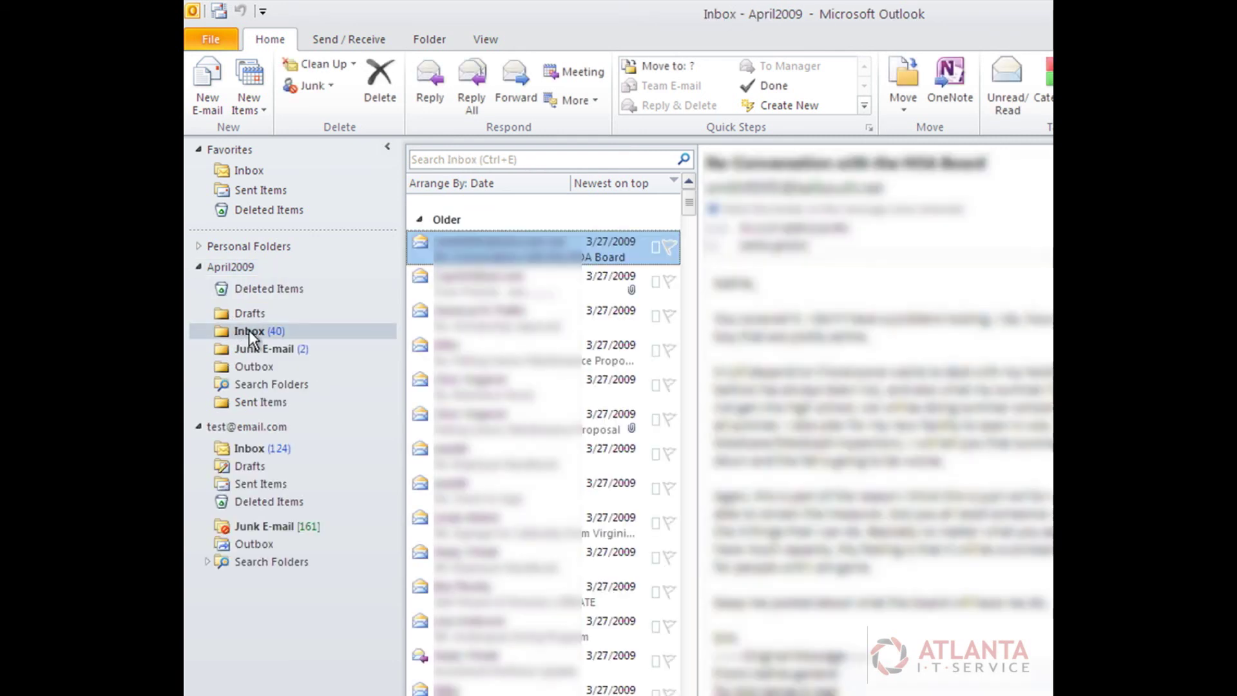
click(255, 368)
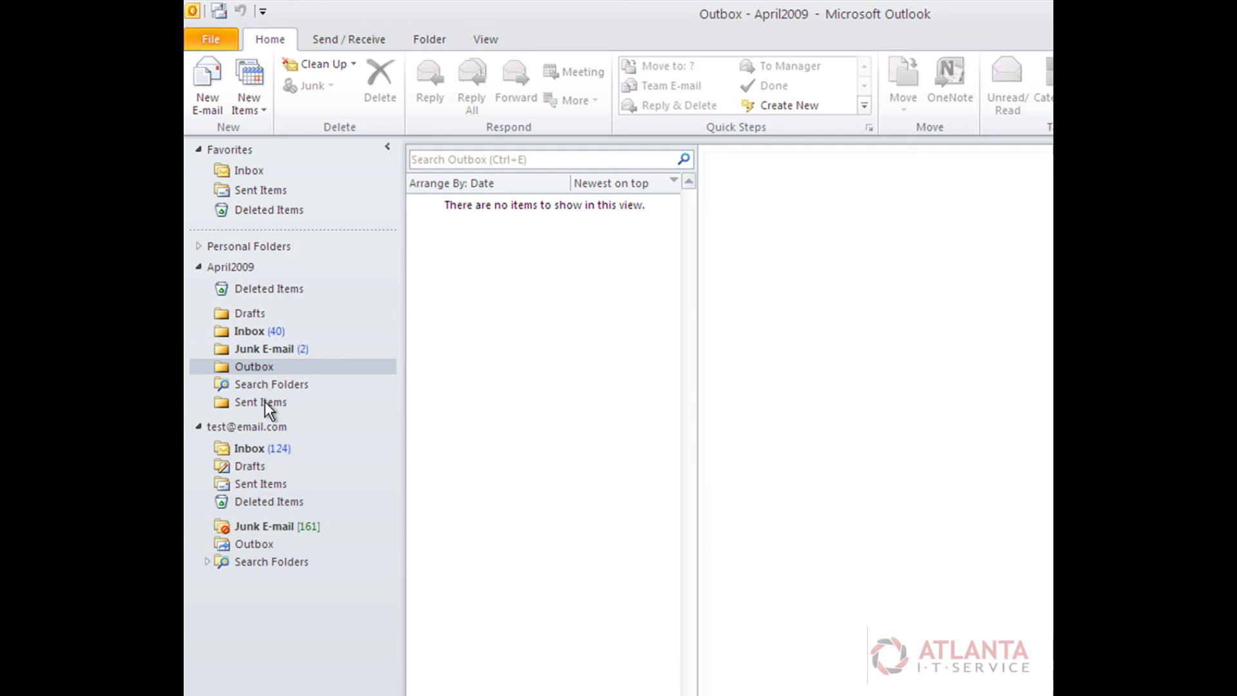
click(265, 402)
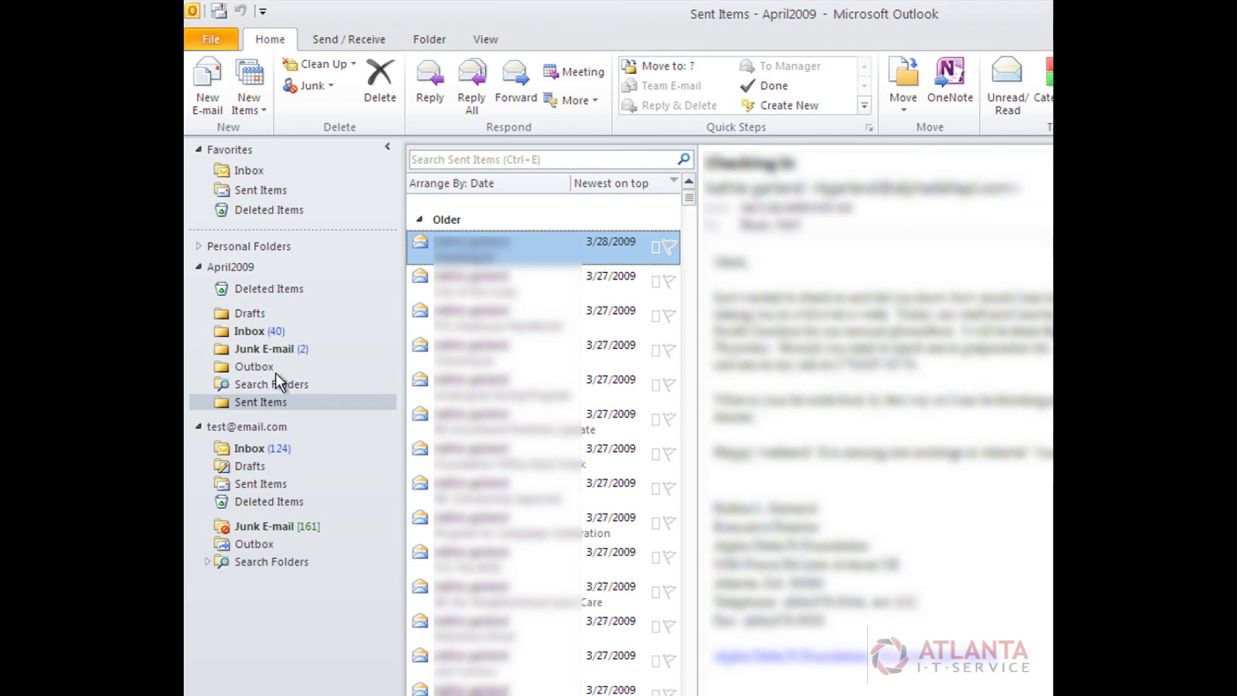
Close the April2009 data file so it is removed from the folder list.
click(285, 267)
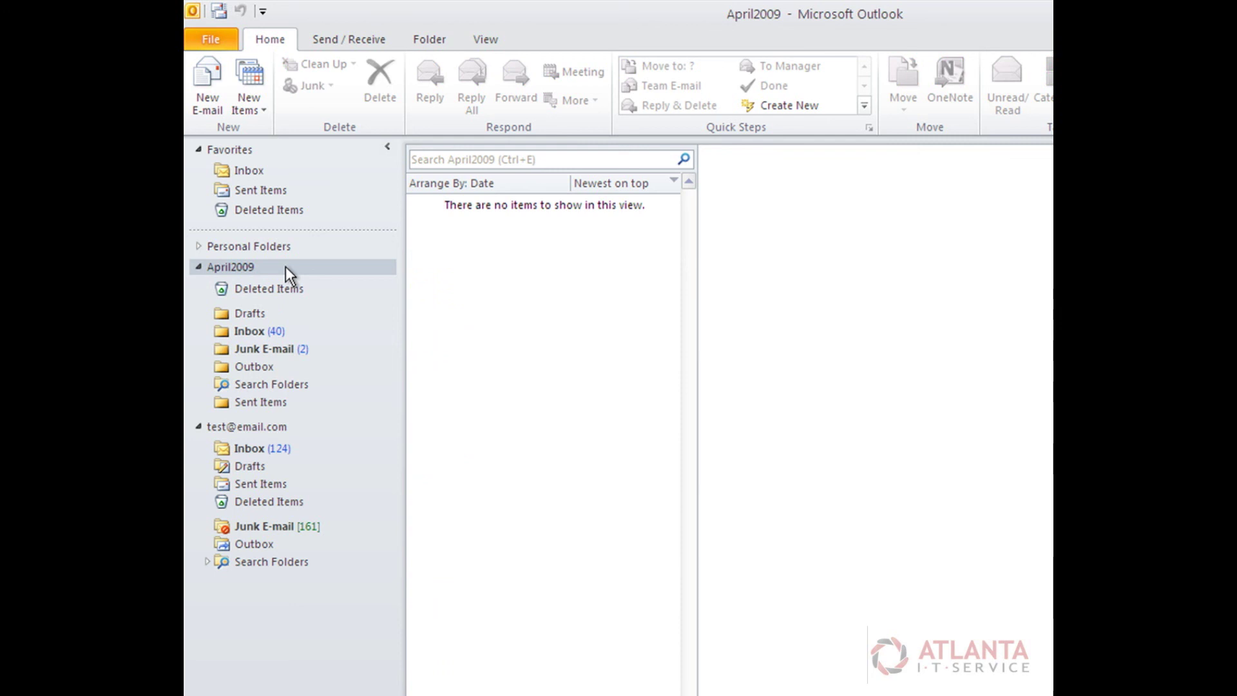
right_click(285, 265)
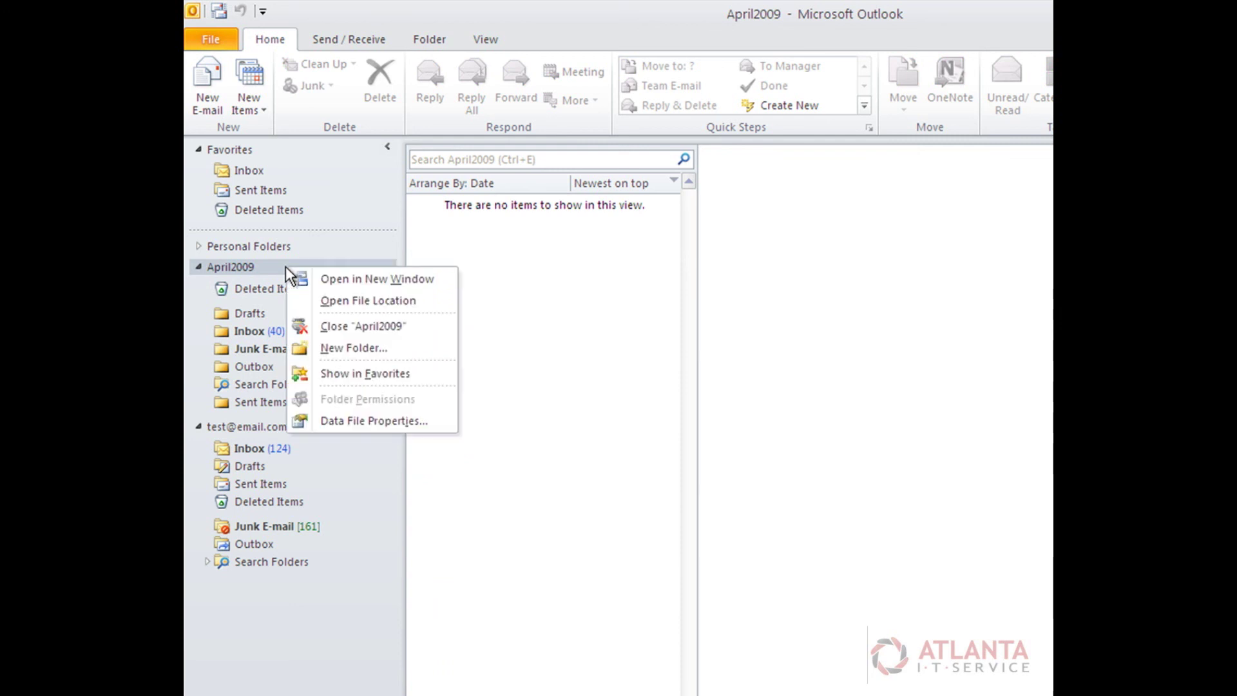
click(423, 327)
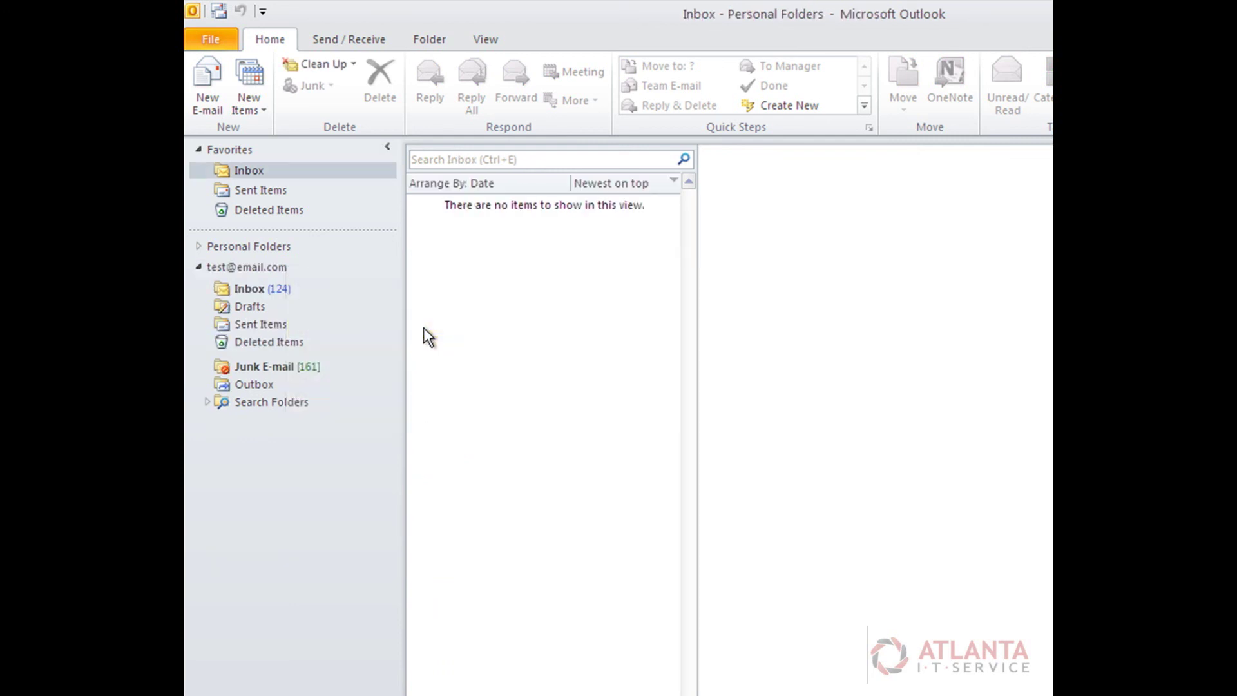